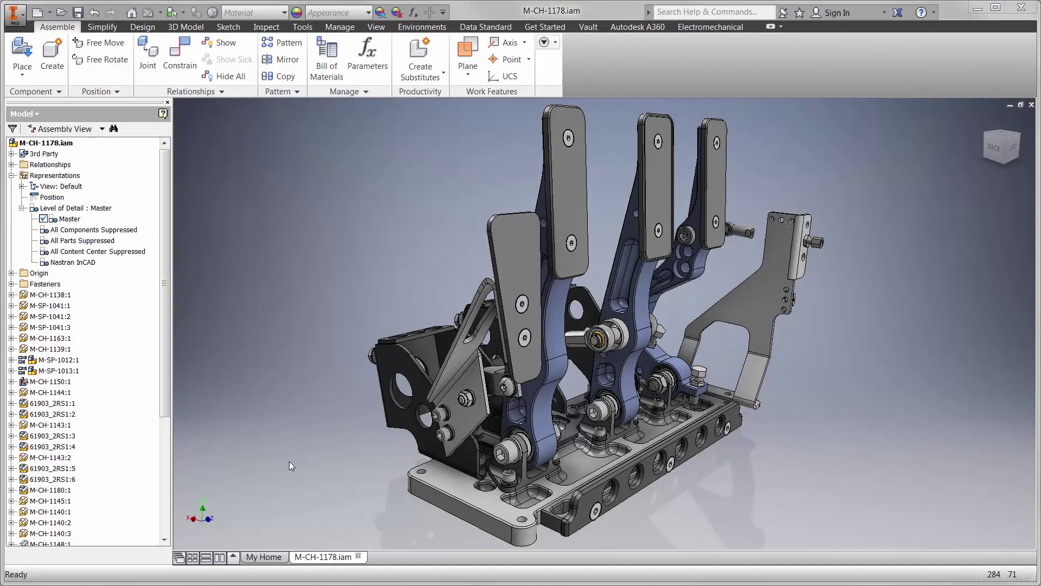
Load the Nastran InCAD level of detail and zoom so the remaining bracket fills the view
double_click(74, 262)
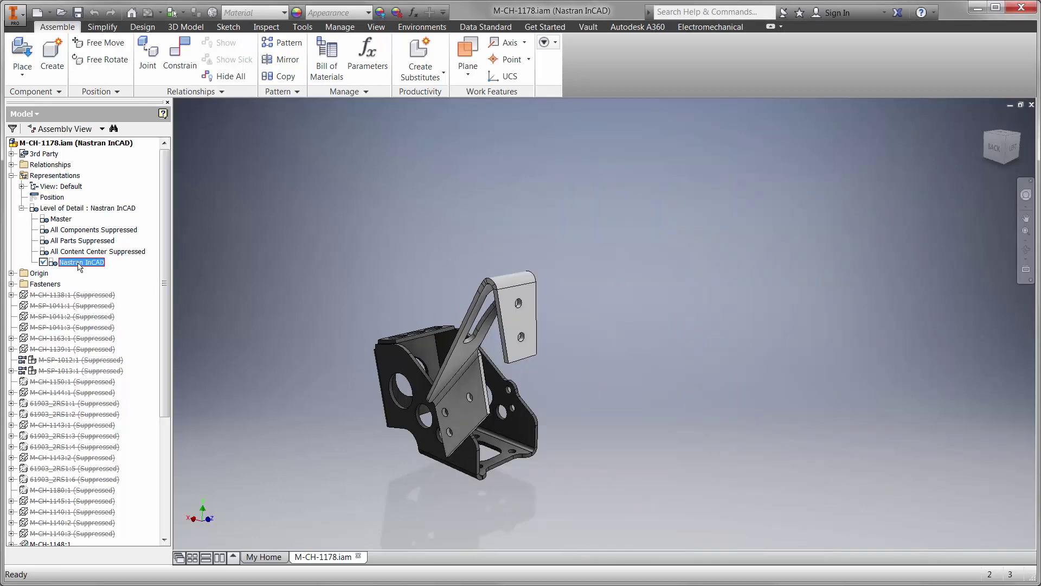
key(Home)
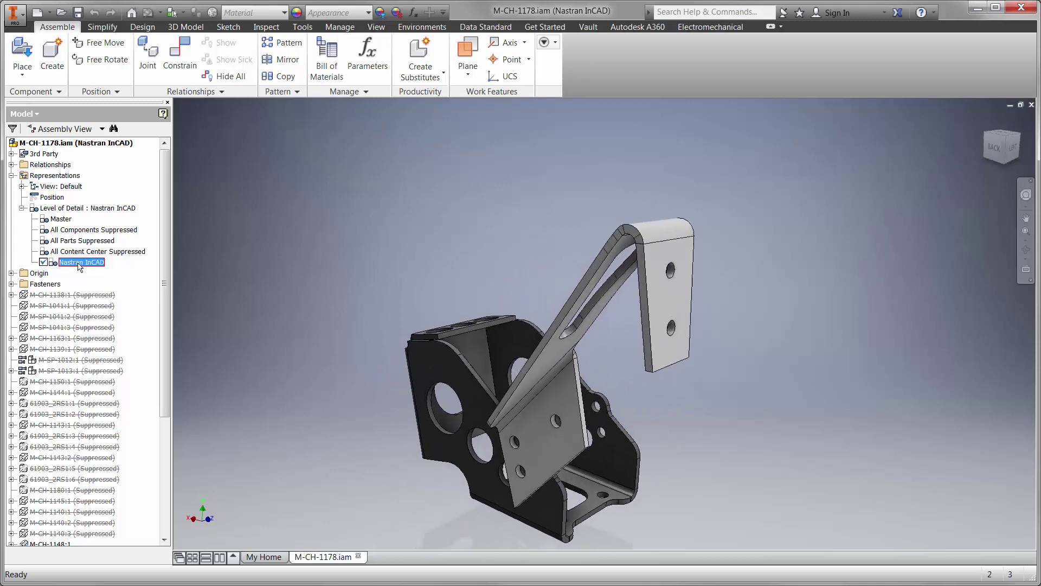
Enter the Nastran In-CAD environment and create Physical Property 1 in Aluminum 6061, coloured green
click(422, 26)
click(264, 57)
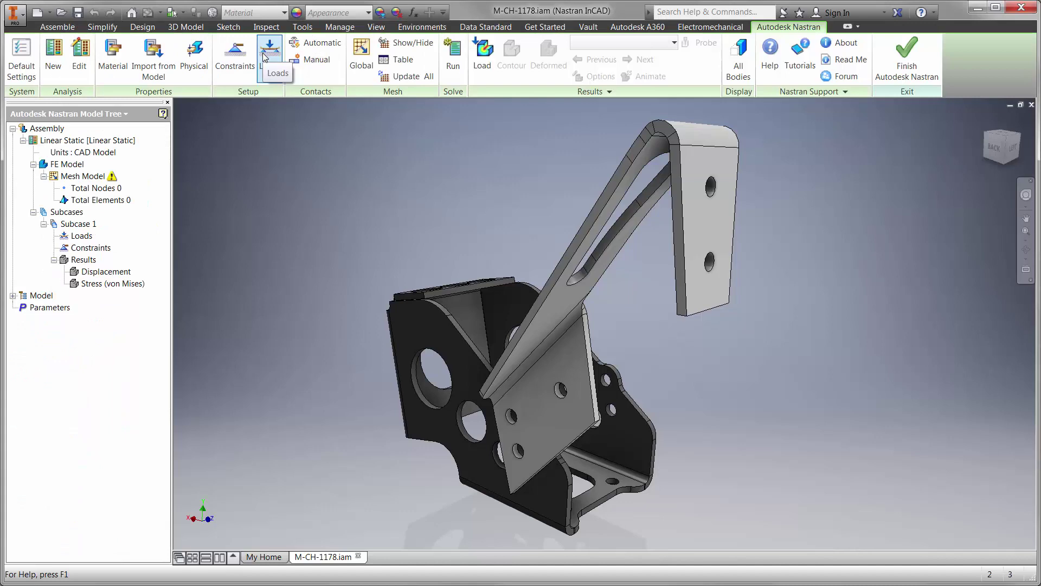
click(195, 65)
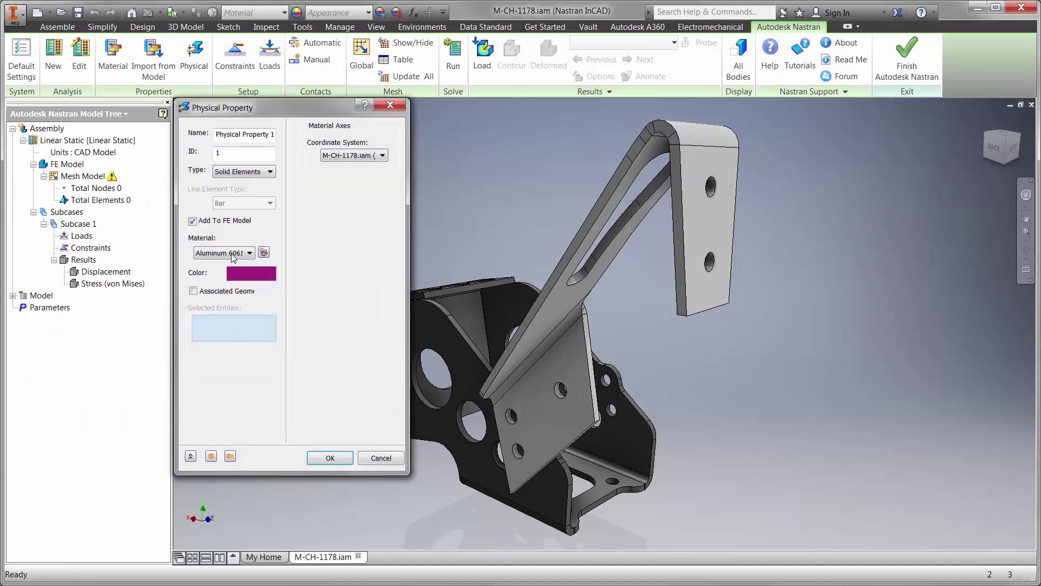
click(240, 275)
click(263, 245)
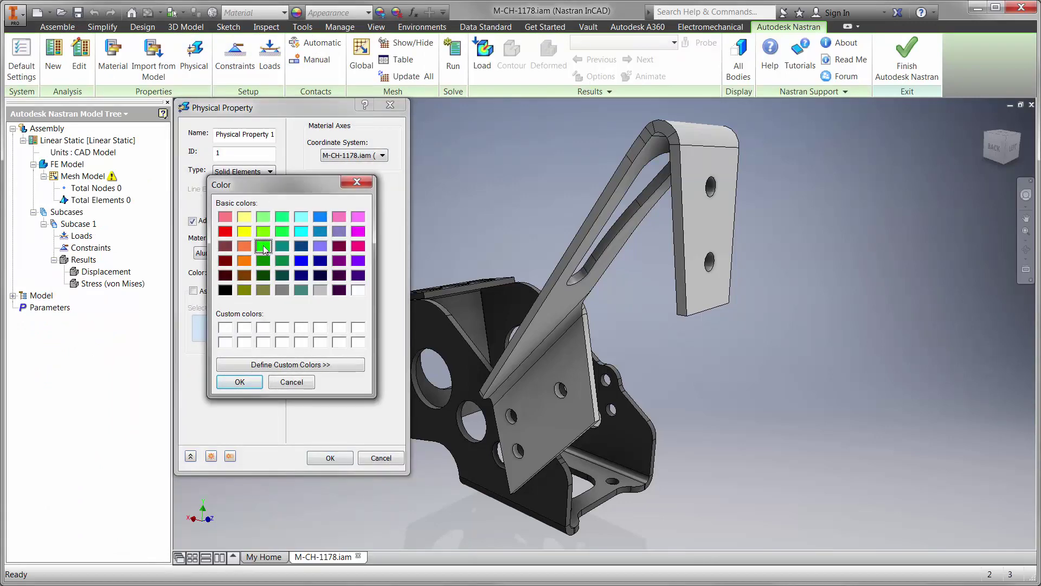
click(240, 381)
click(320, 460)
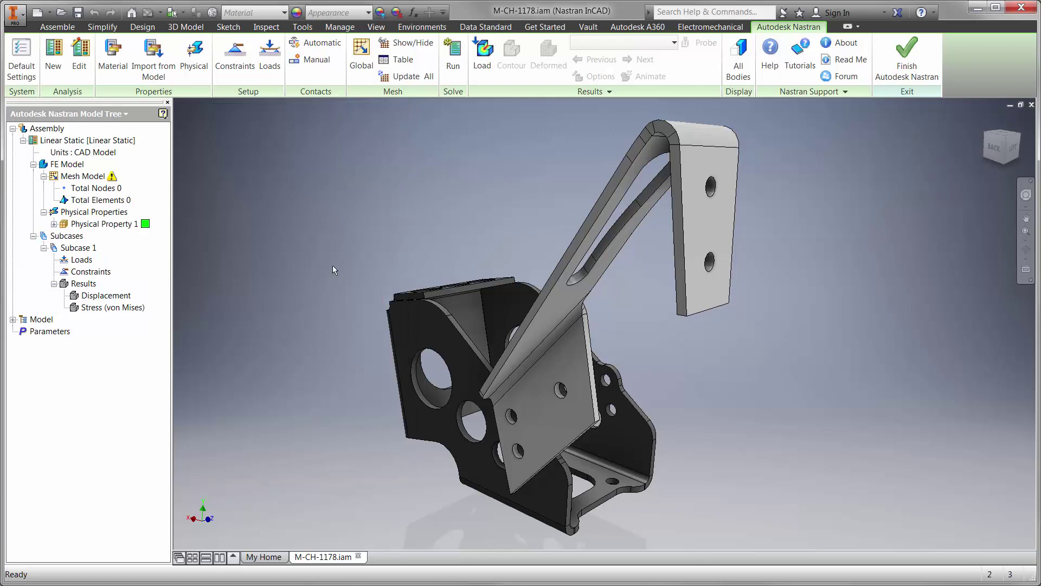
Fix all degrees of freedom on the four base-plate bolt holes, then return to the Home view
click(235, 61)
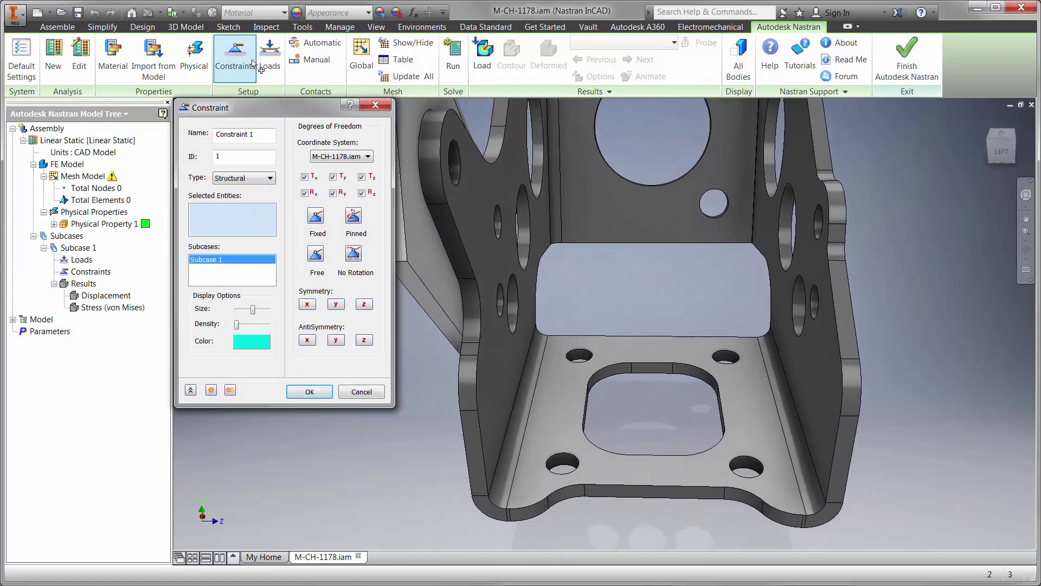
click(580, 359)
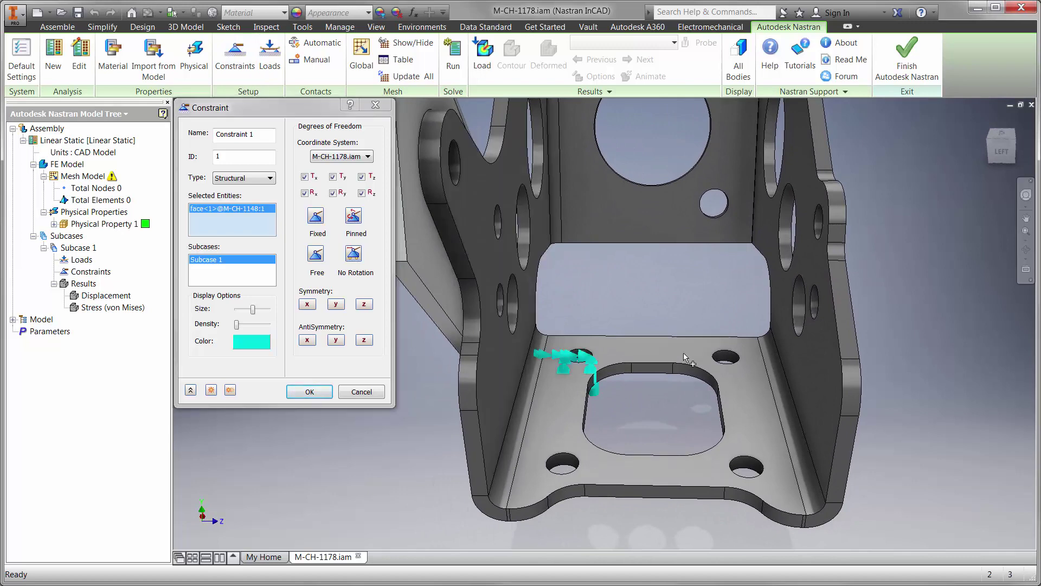
click(725, 357)
click(747, 467)
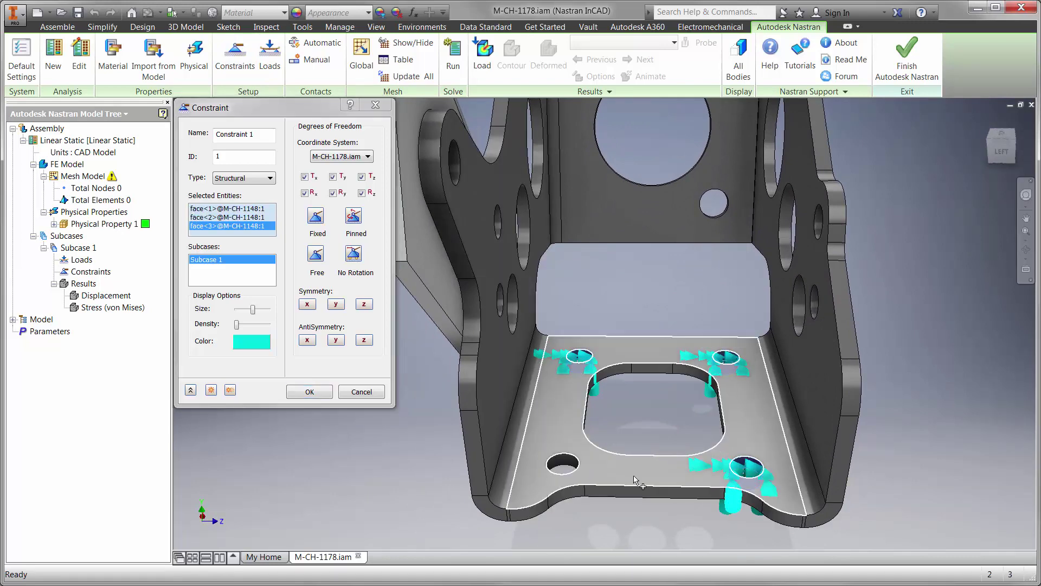
click(562, 463)
click(308, 394)
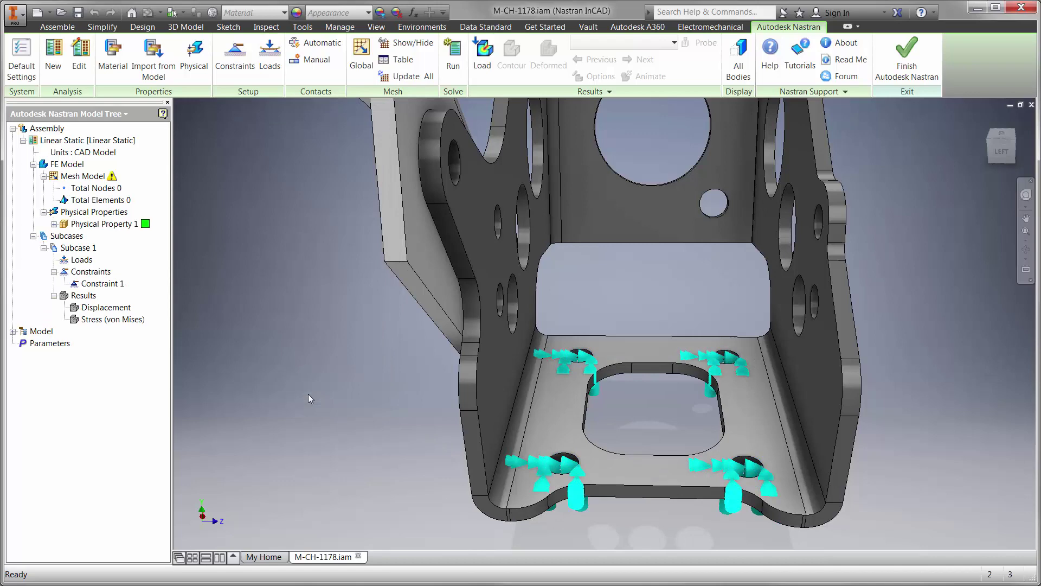
key(F6)
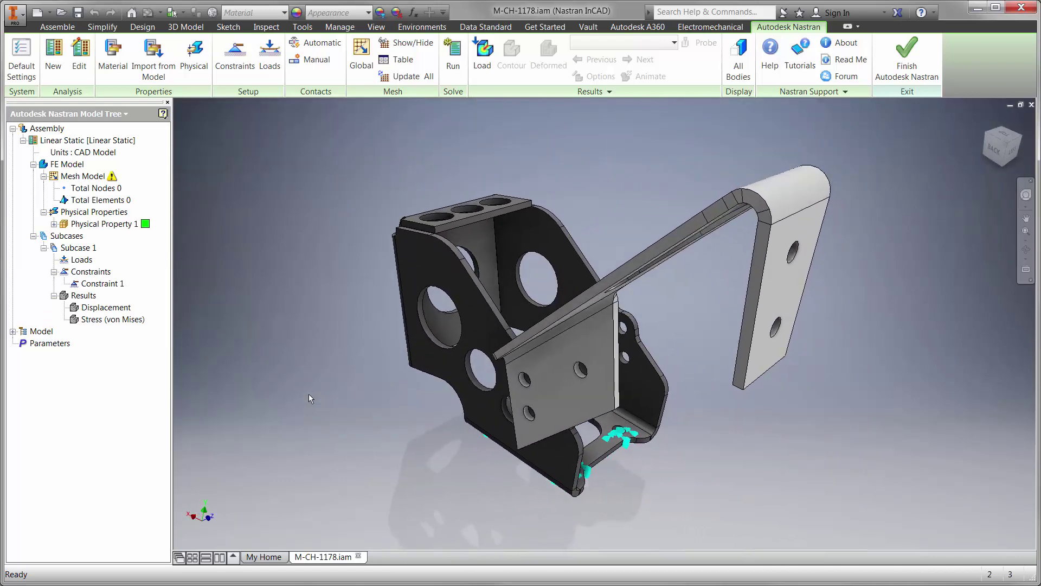
Create Load 1: 600 N on the curved top face, directed along the rest's top edge
click(269, 57)
click(775, 141)
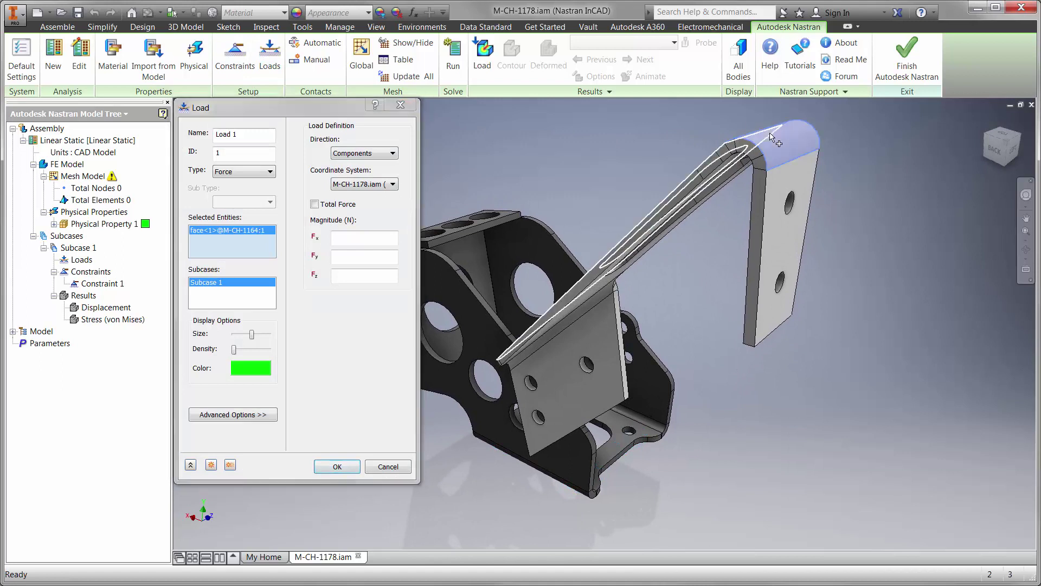
click(376, 154)
click(369, 182)
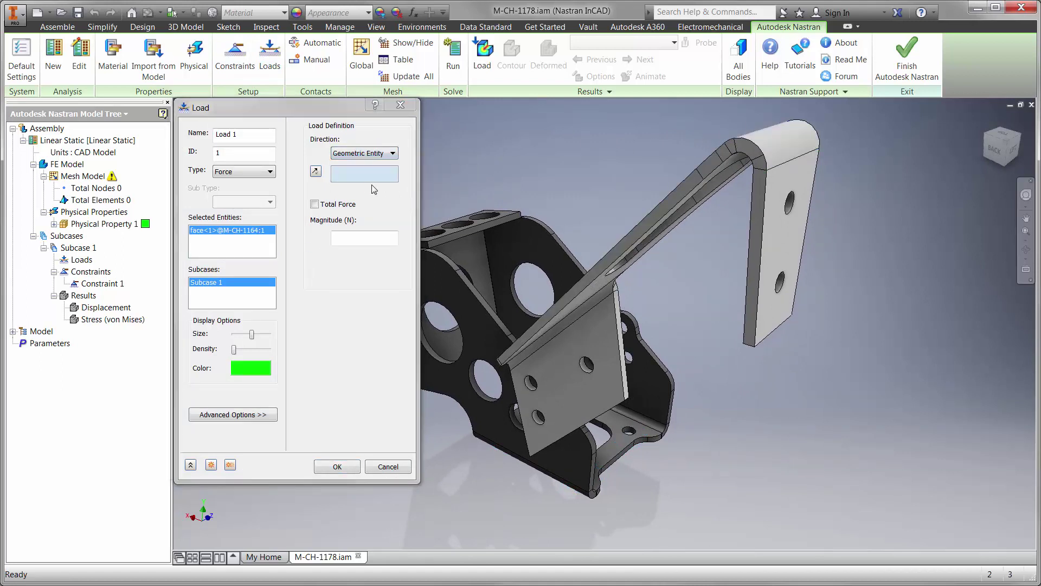
click(638, 225)
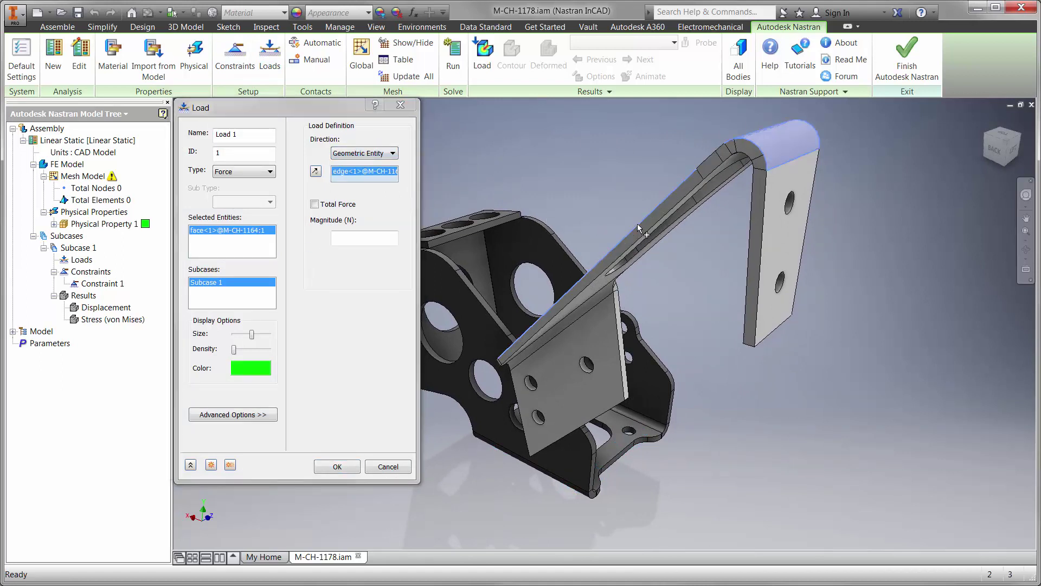
click(370, 236)
text(600)
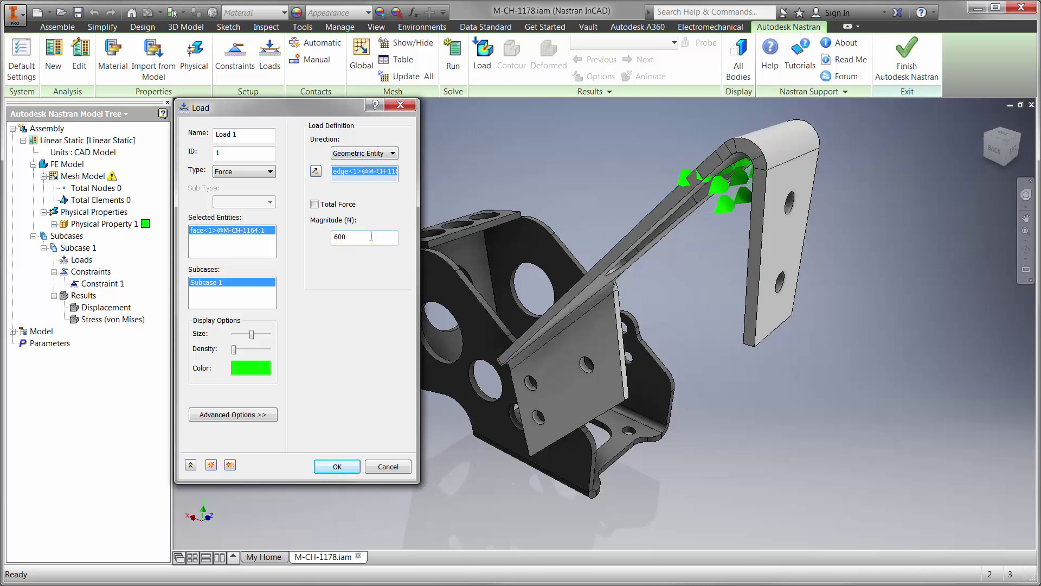
click(324, 469)
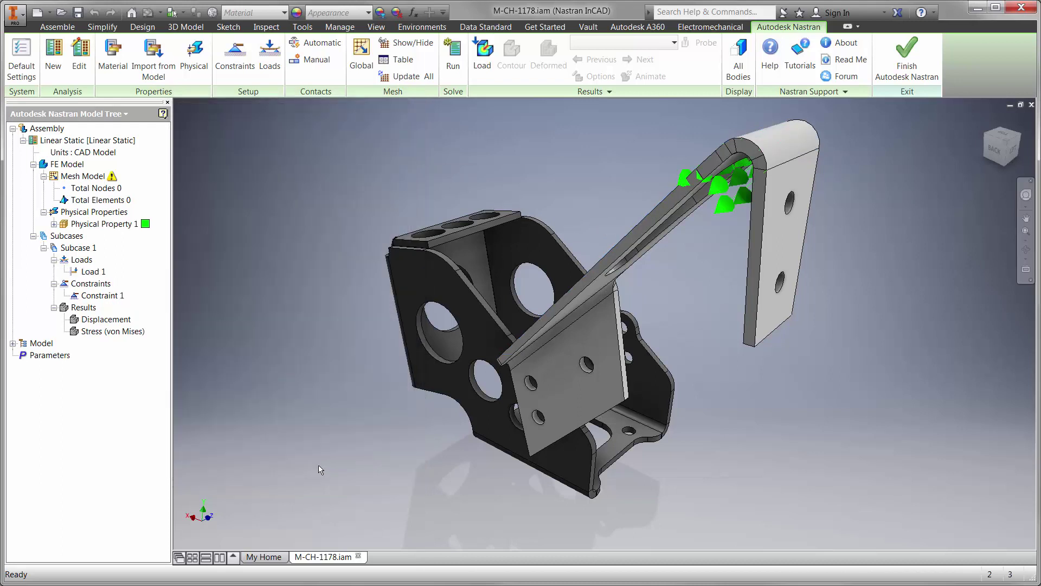
Start a new connector from the Model tree's Connectors and set its type to Bolt
click(14, 343)
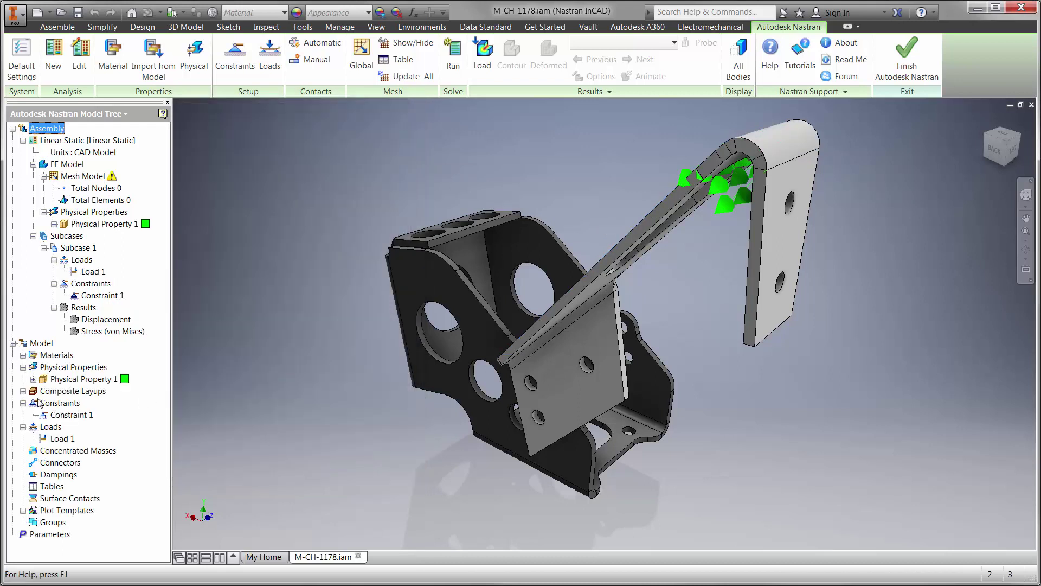
right_click(54, 463)
click(67, 468)
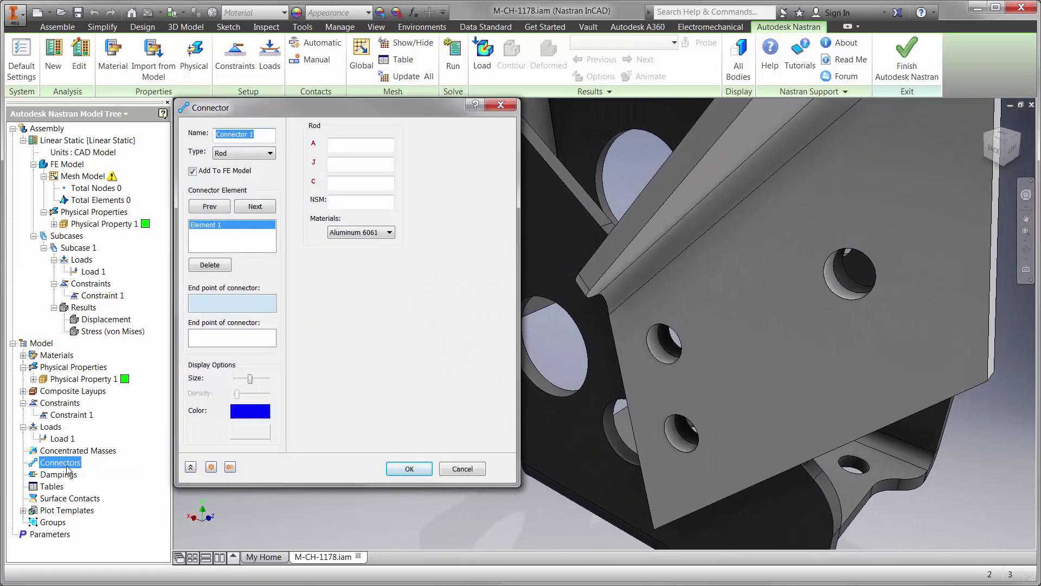
click(236, 152)
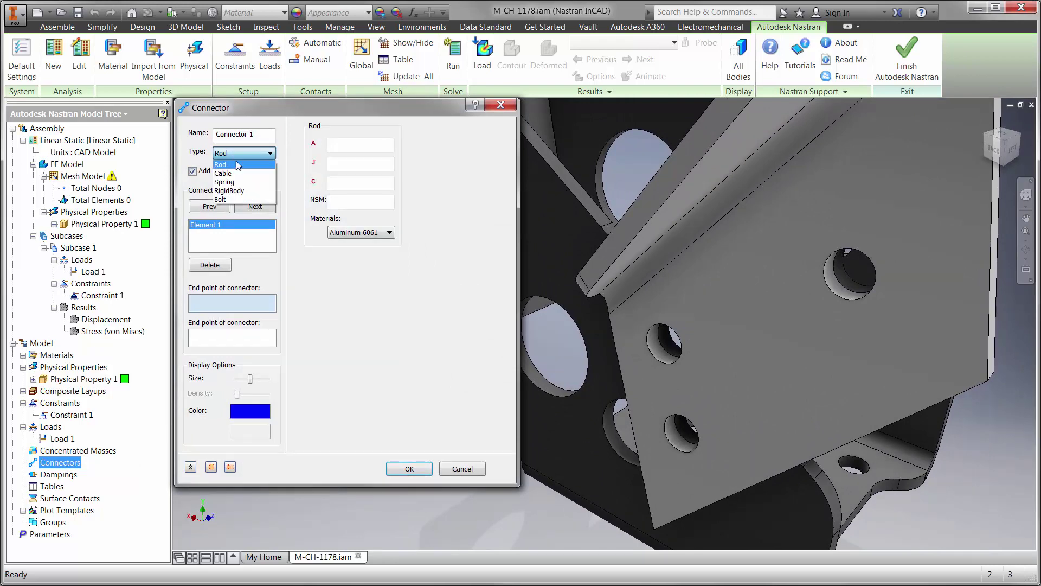
click(227, 201)
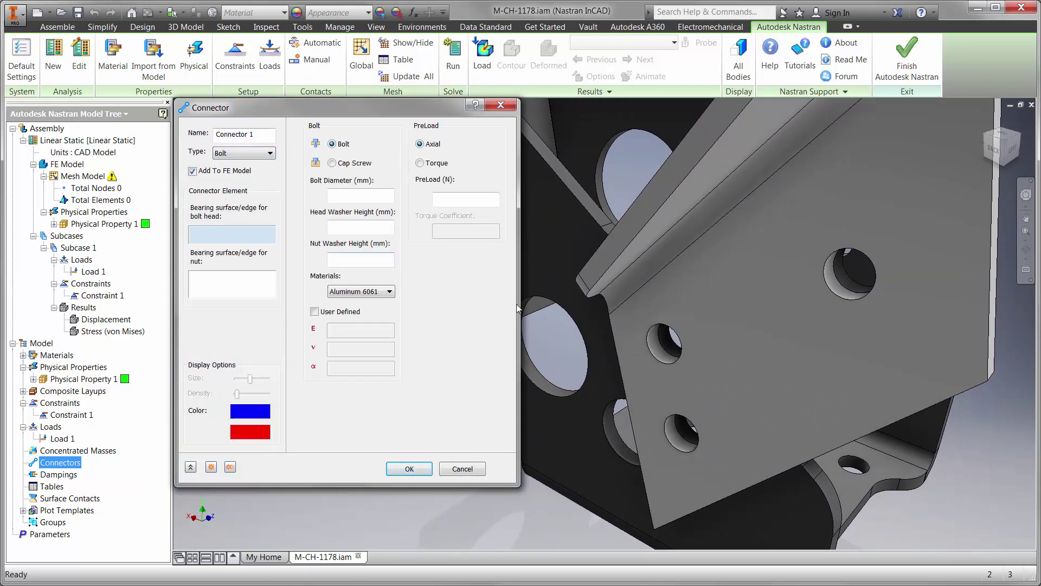
Define the first bolt through its hole edges with Alloy Steel material
click(675, 343)
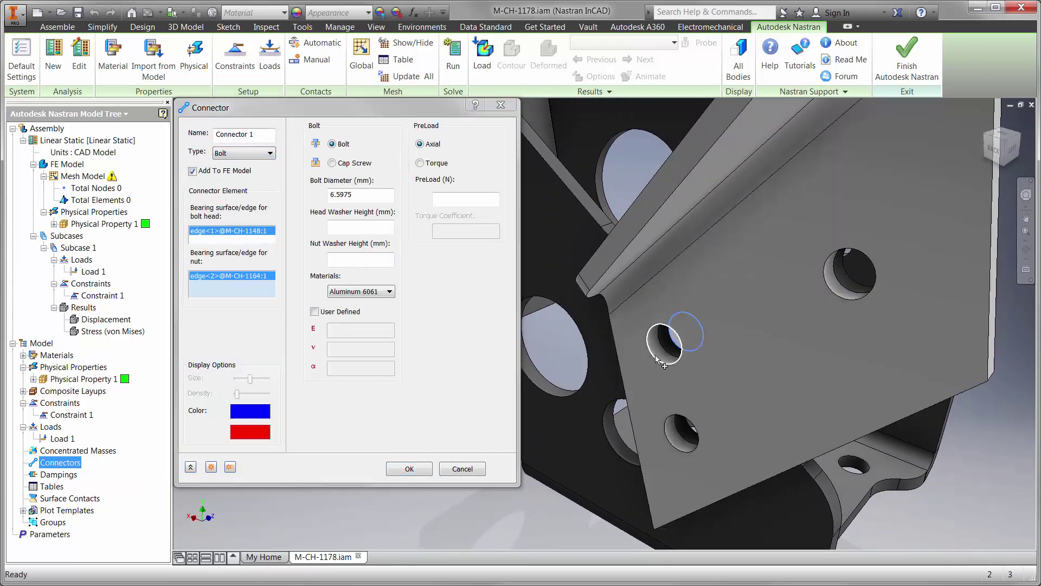
click(360, 292)
click(350, 314)
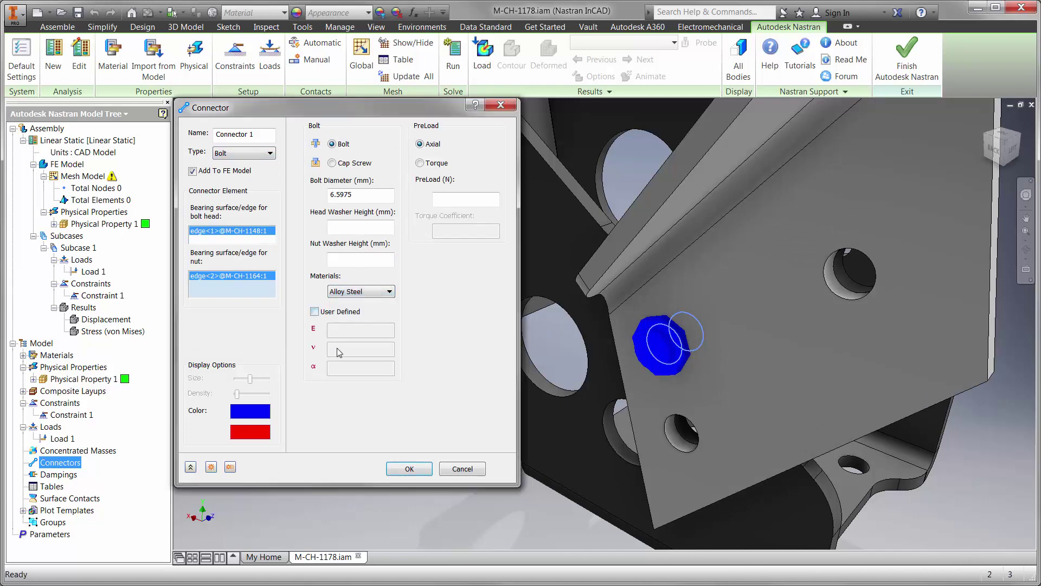
click(231, 468)
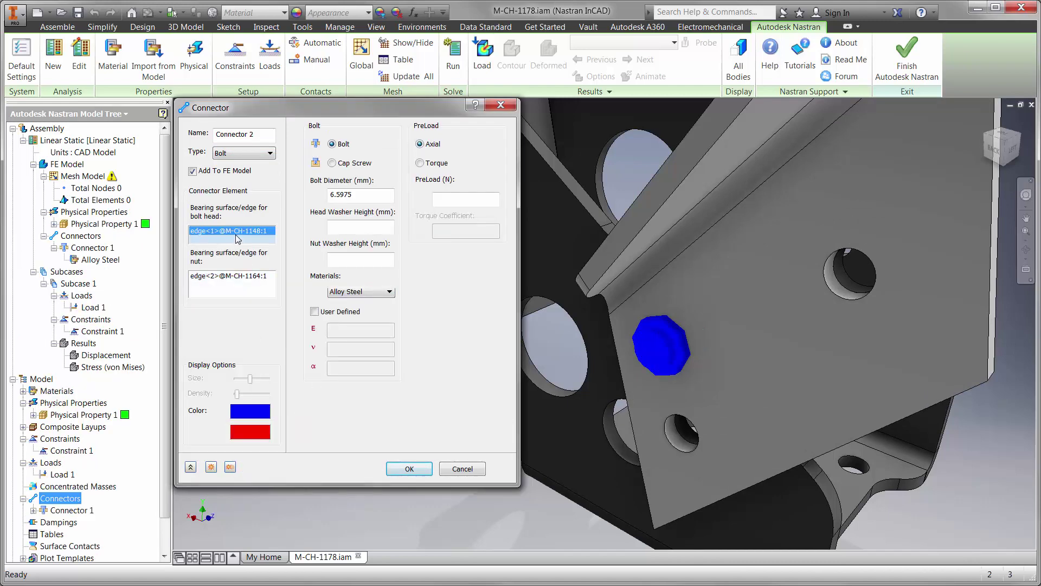
Add the second and third bolts through the upper-right and lower hole edges
click(842, 299)
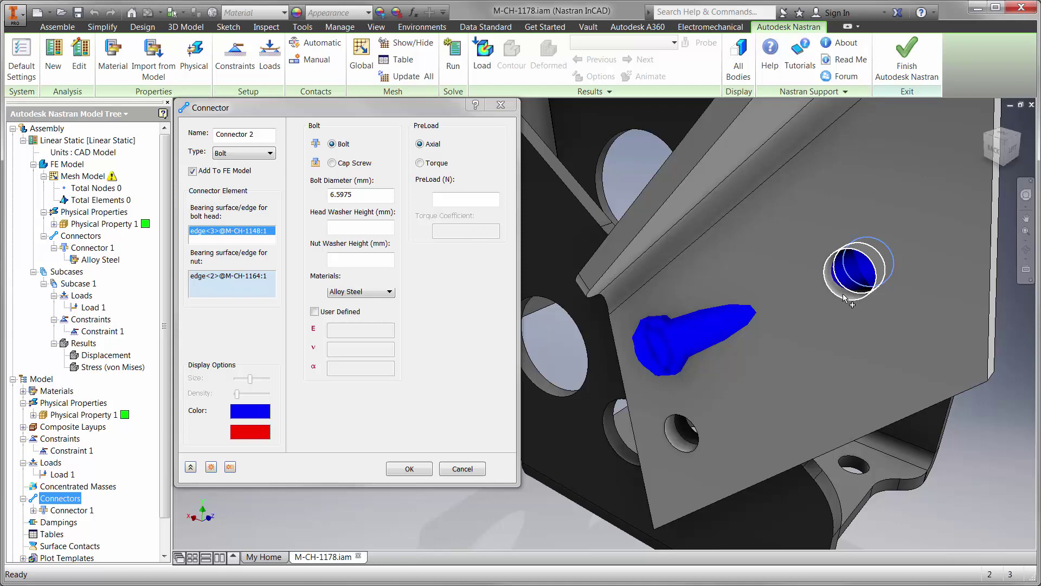
click(842, 299)
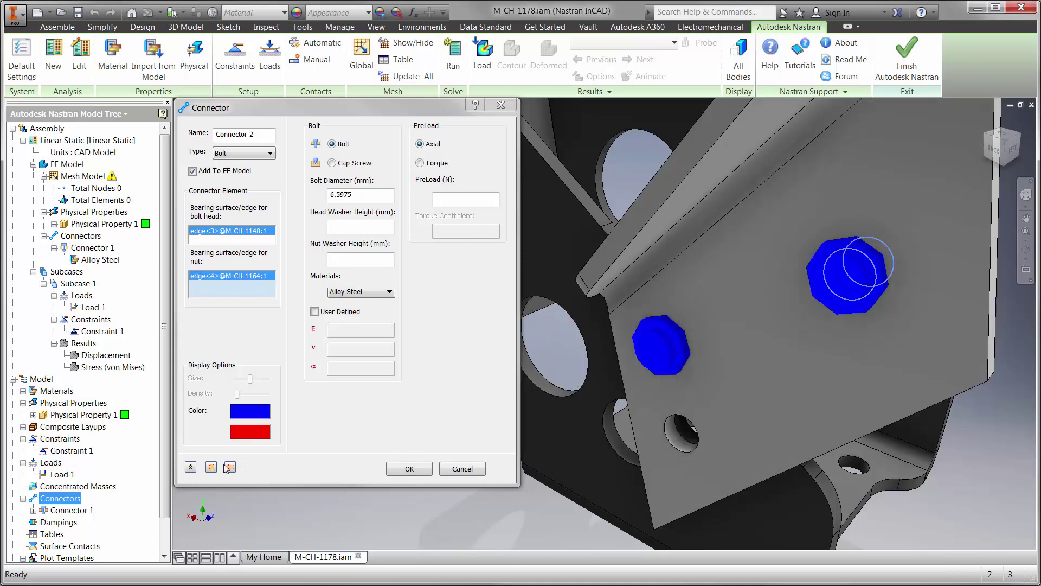
click(229, 468)
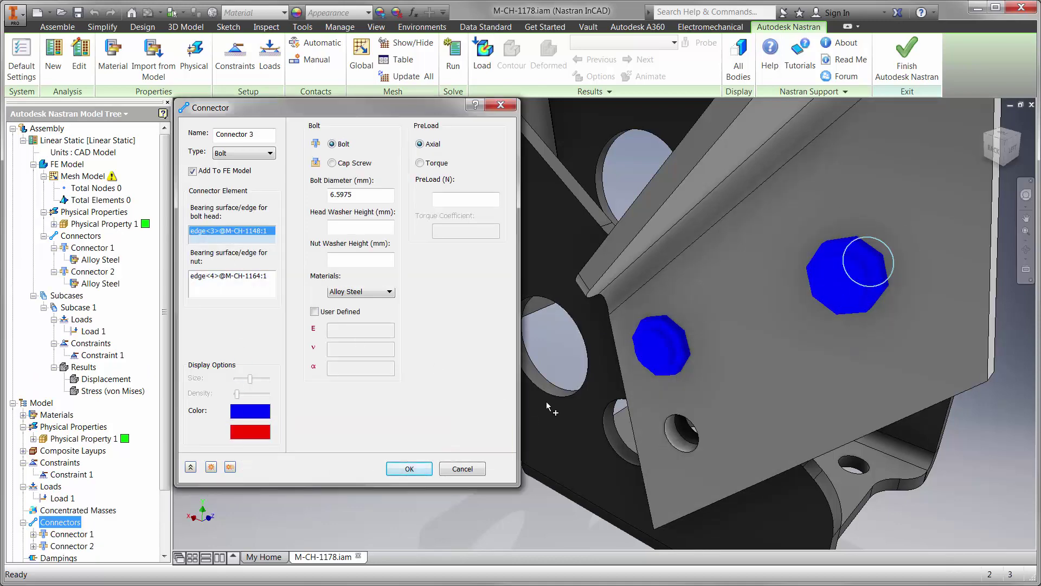
click(692, 434)
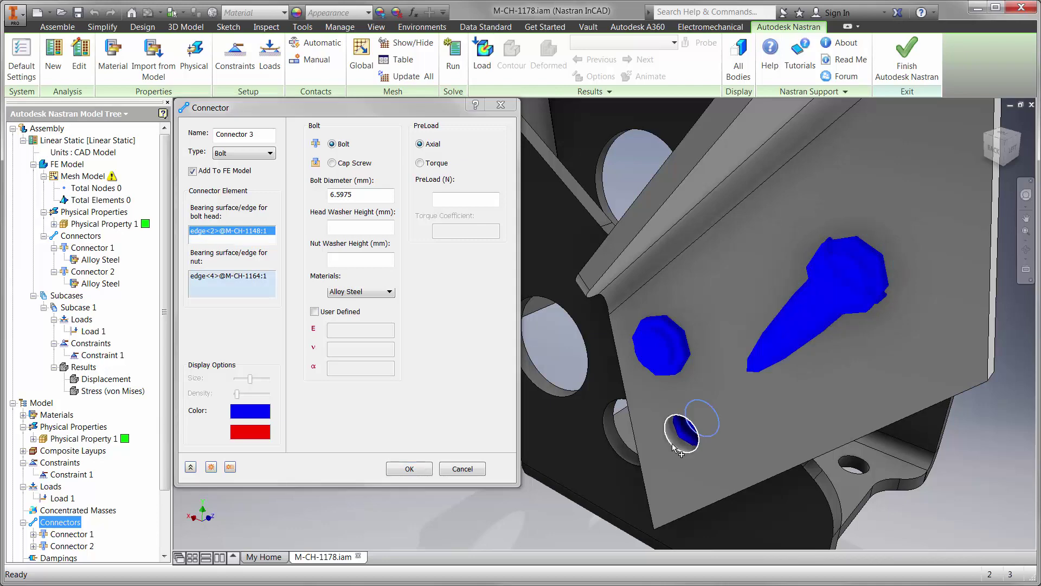
click(409, 469)
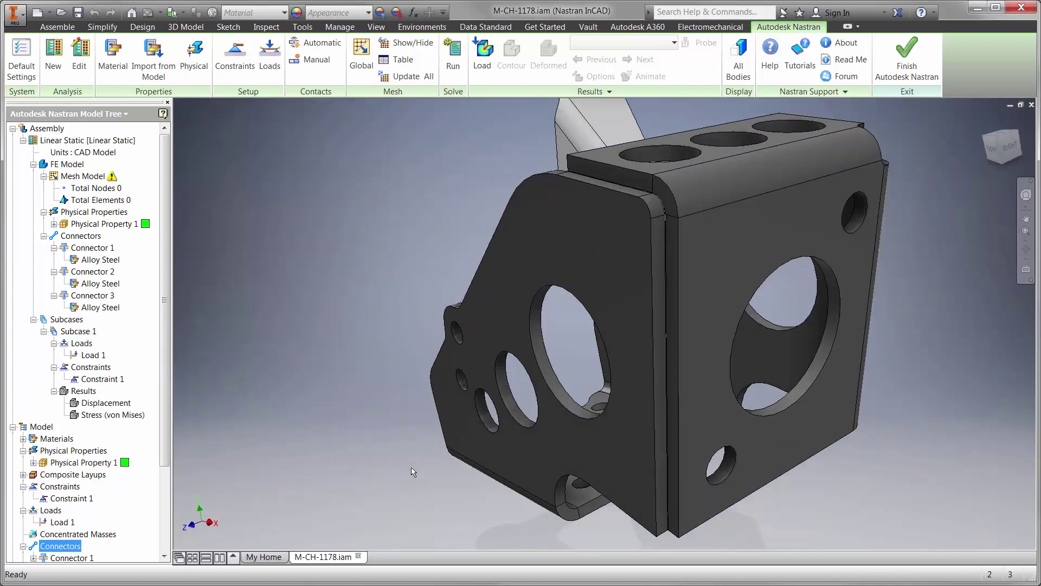
Define a bonded manual surface contact using the top fillet, corner, vertical strip and adjacent faces
click(314, 65)
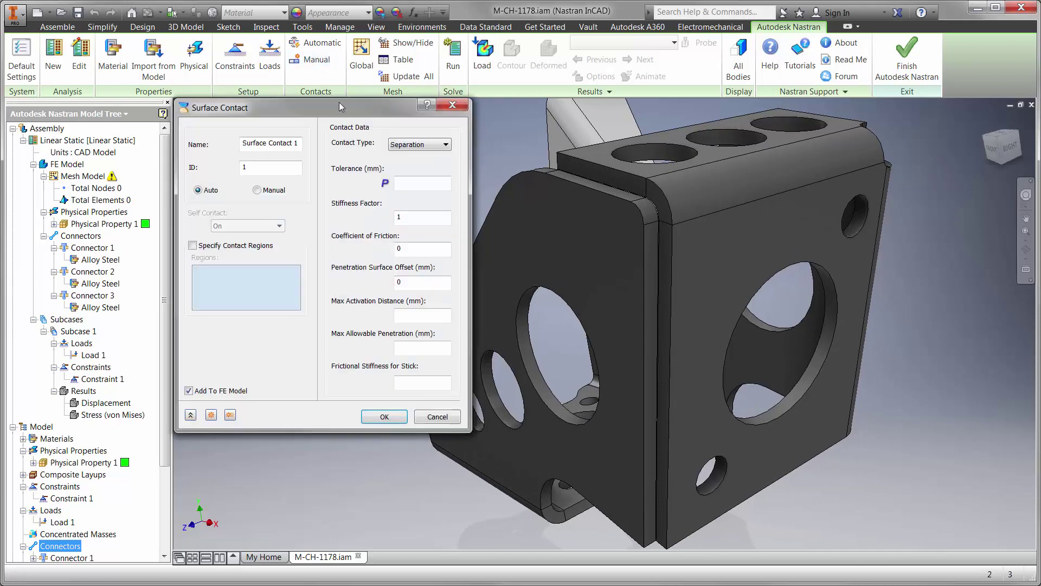
click(419, 145)
click(408, 155)
click(626, 181)
click(656, 204)
click(665, 235)
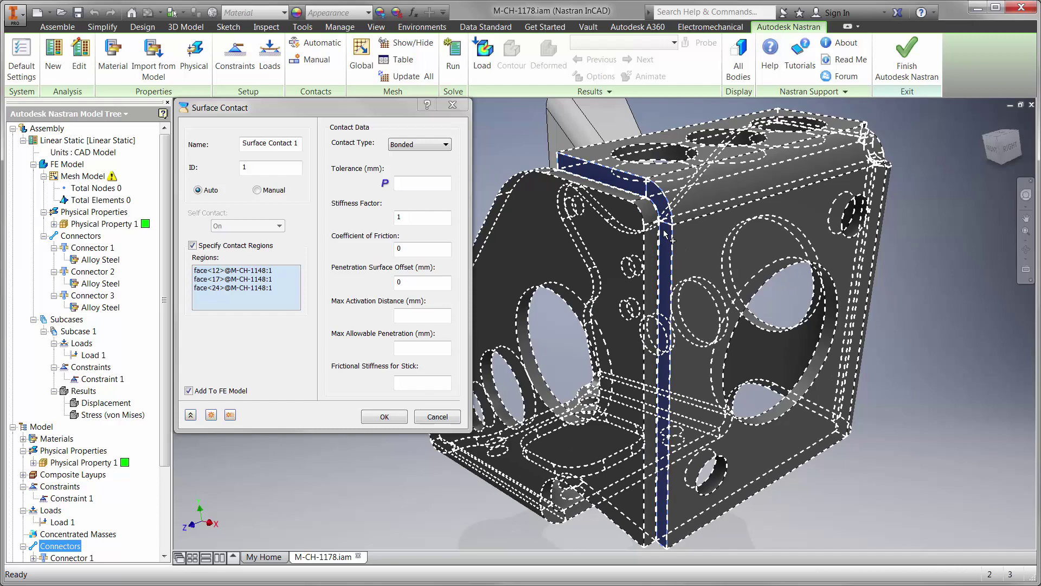
click(597, 176)
click(651, 213)
click(651, 242)
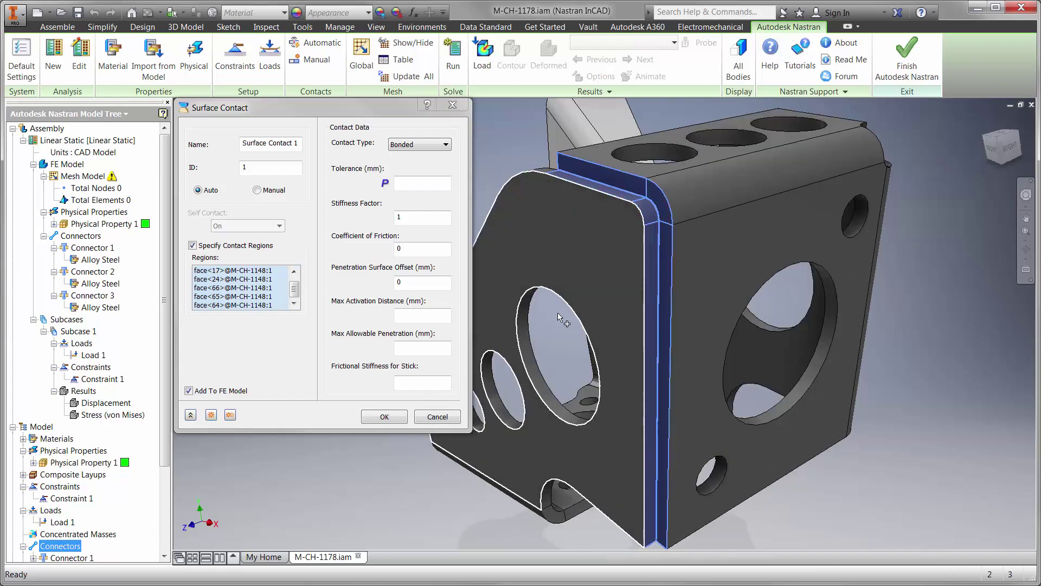
click(385, 417)
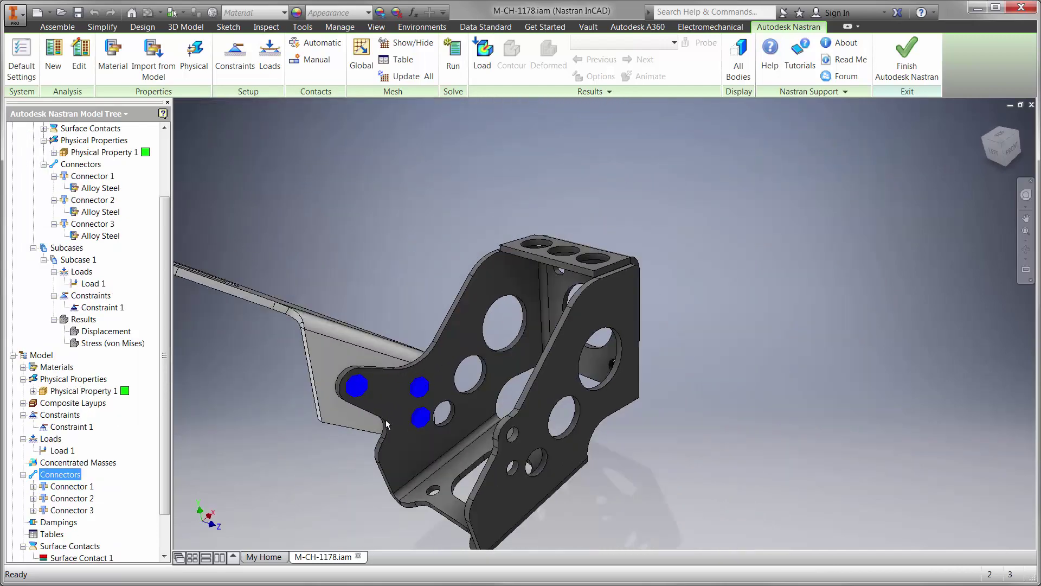
Update the mesh for all parts, run the linear static solve, and display von Mises stress
shift+middle_drag(386, 420, 386, 394)
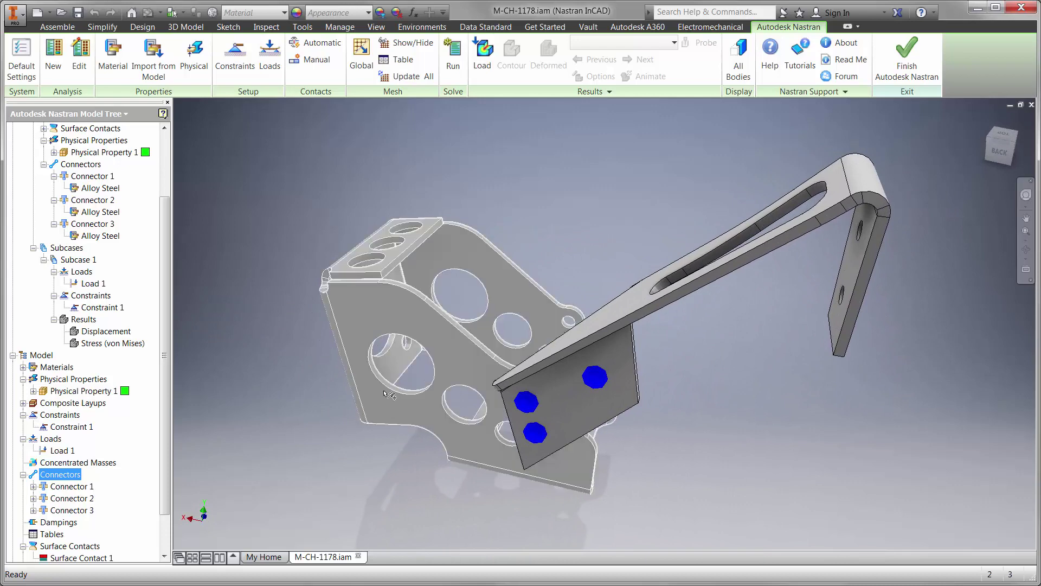
click(404, 77)
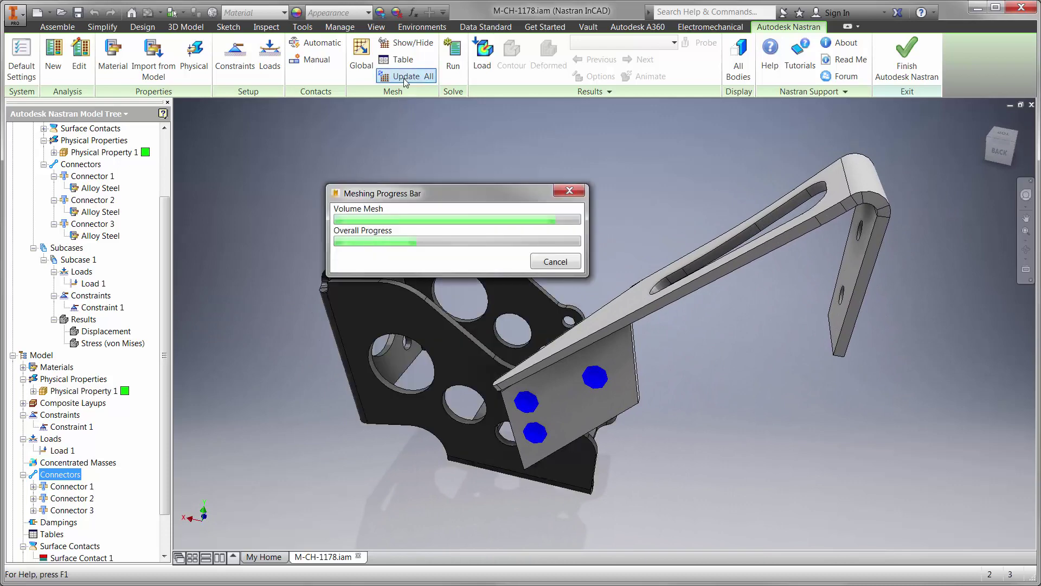
click(453, 65)
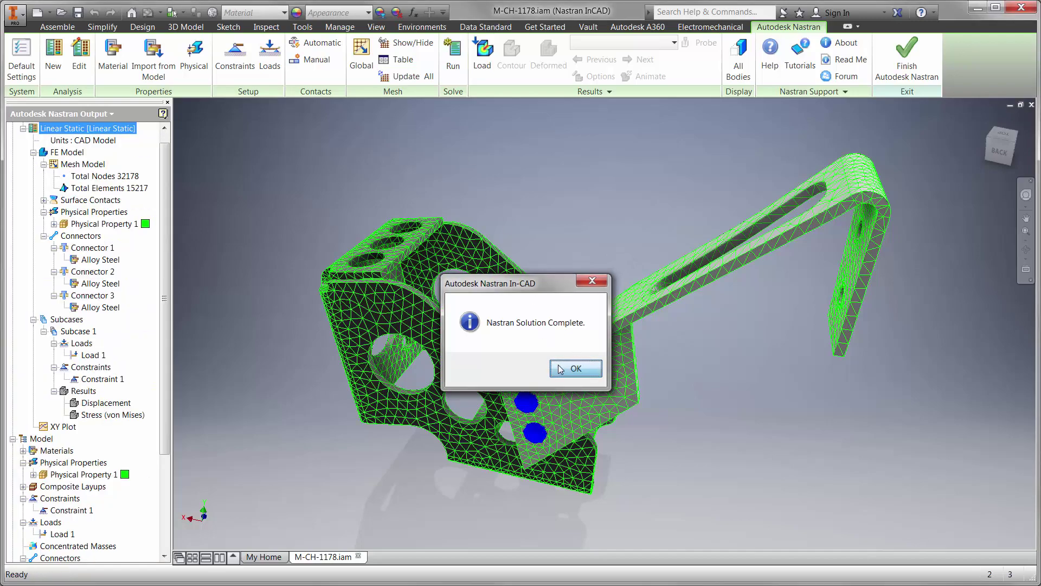
click(575, 368)
double_click(134, 414)
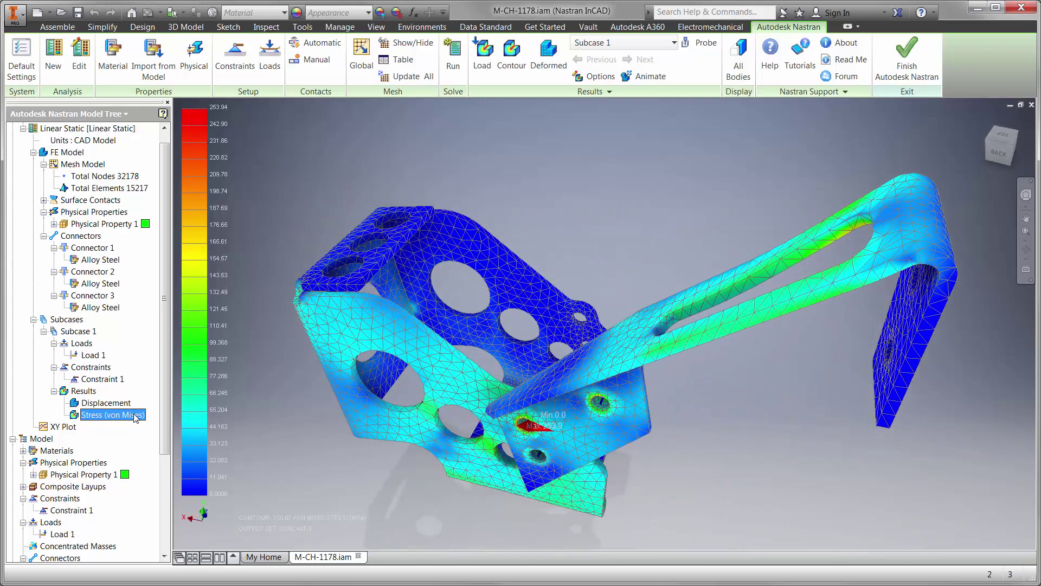
drag(165, 296, 136, 204)
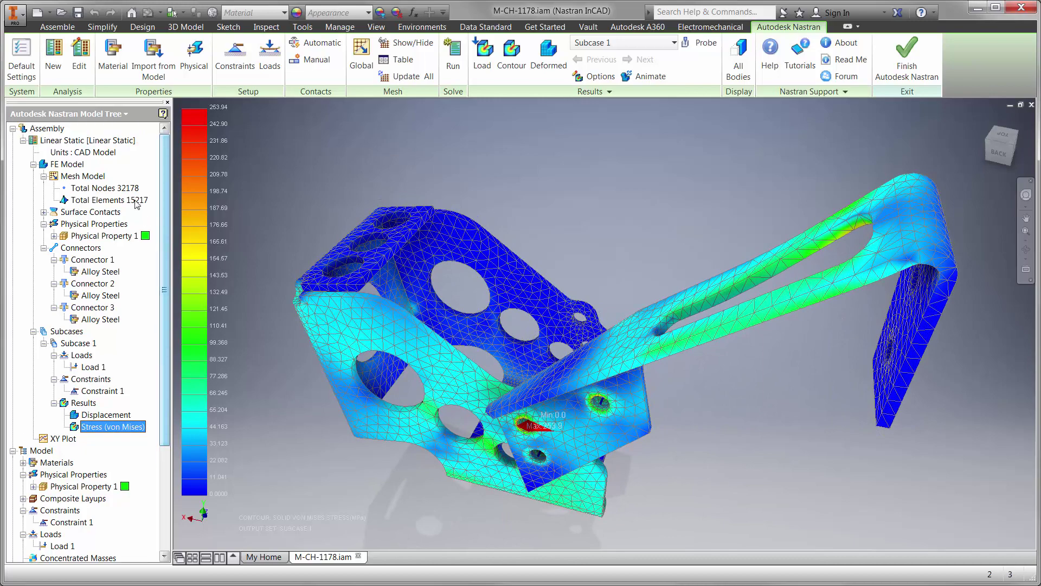
Duplicate the Linear Static analysis, rename the copy Buckling, and set its type to Linear Buckling
click(73, 145)
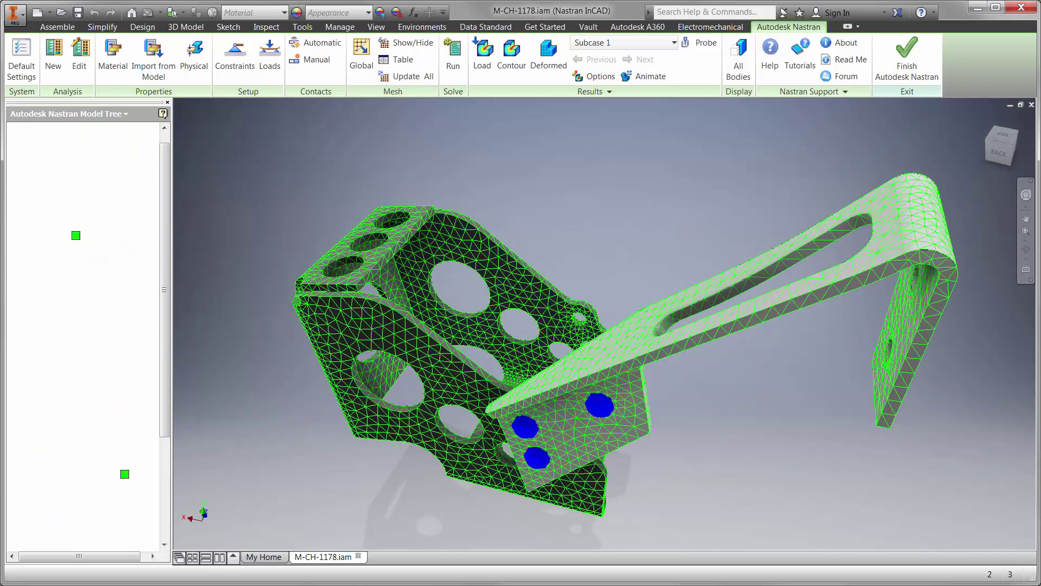
right_click(54, 138)
click(86, 162)
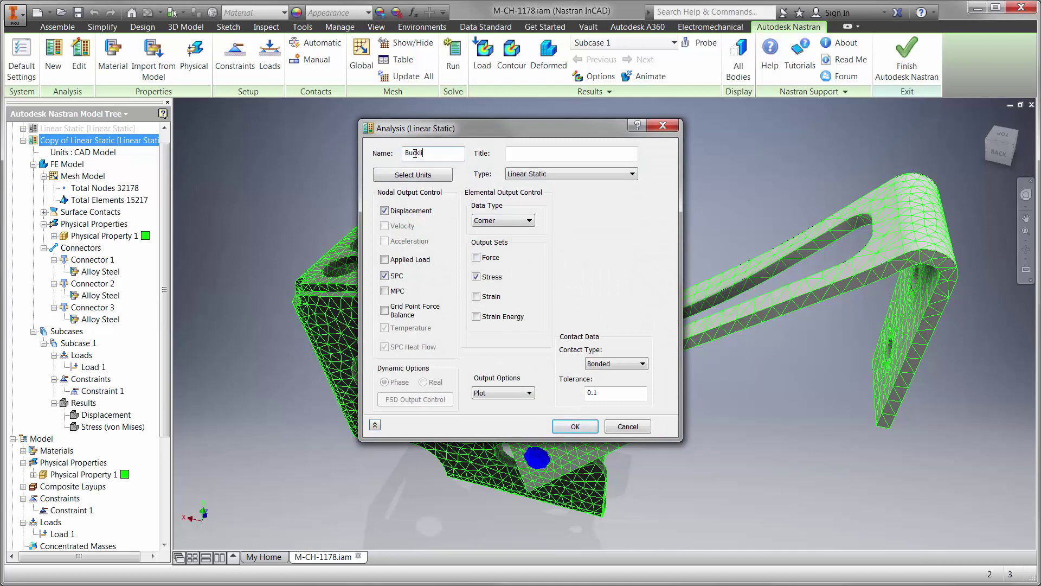
click(529, 175)
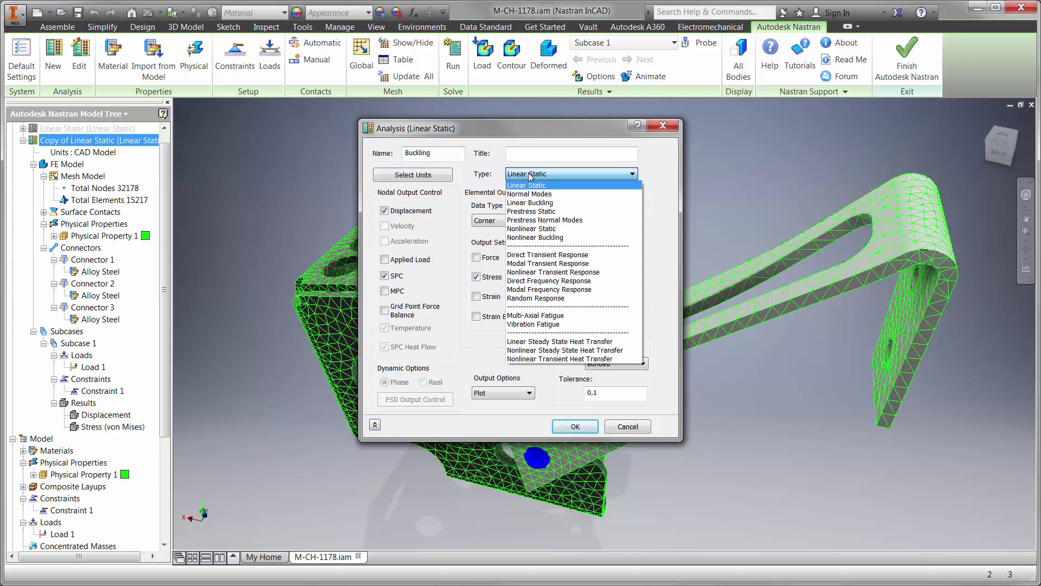
click(531, 203)
click(557, 428)
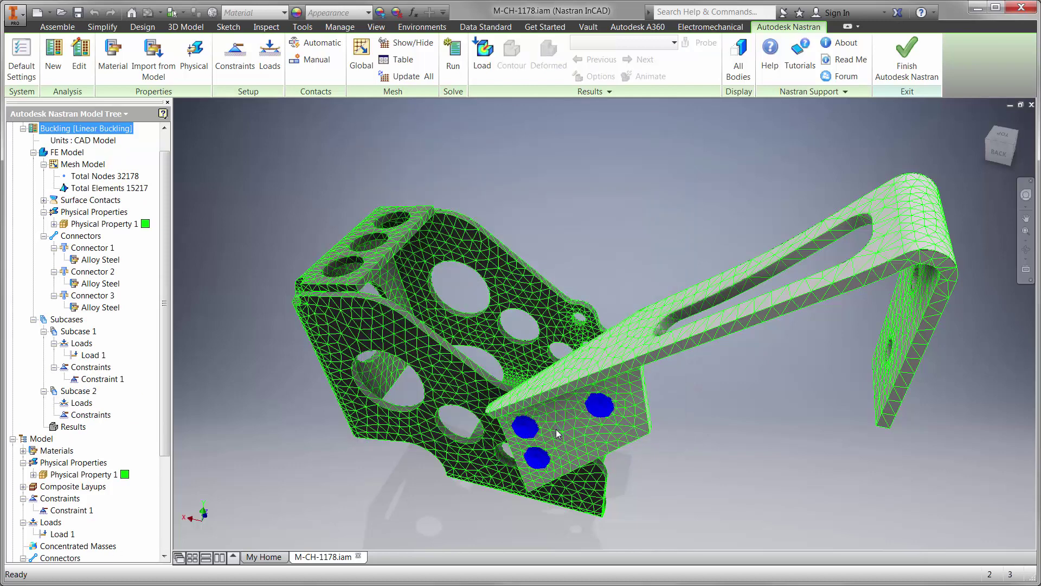
Review Load 1, add it and Constraint 1 to Subcase 2, and solve the buckling analysis
right_click(95, 359)
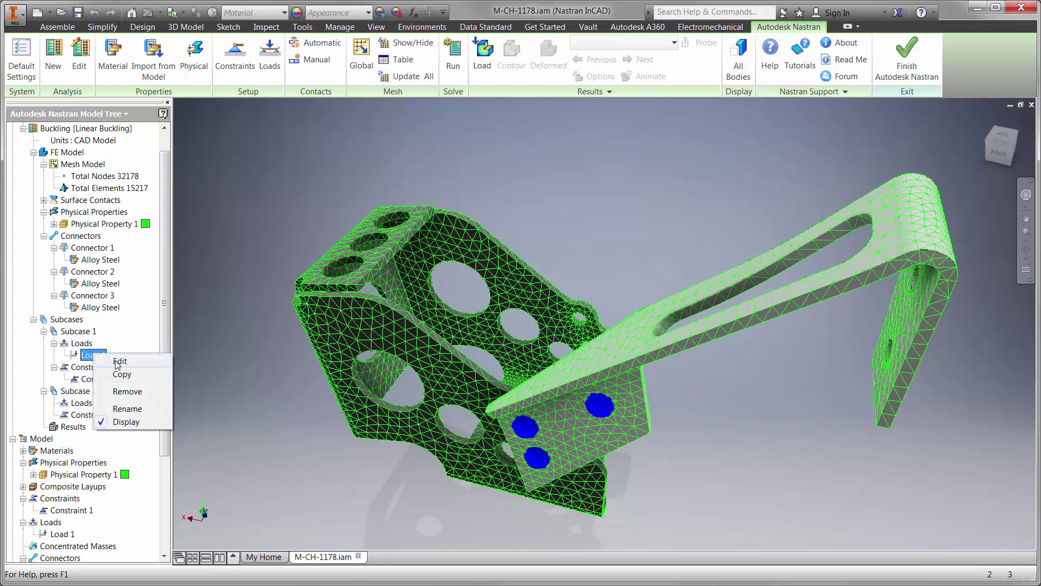
click(114, 366)
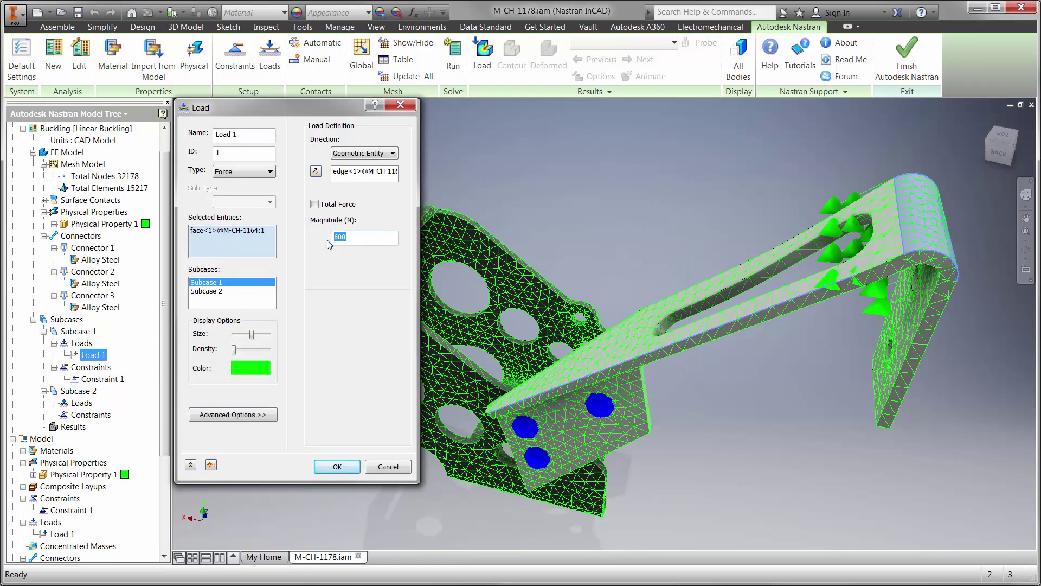
click(335, 466)
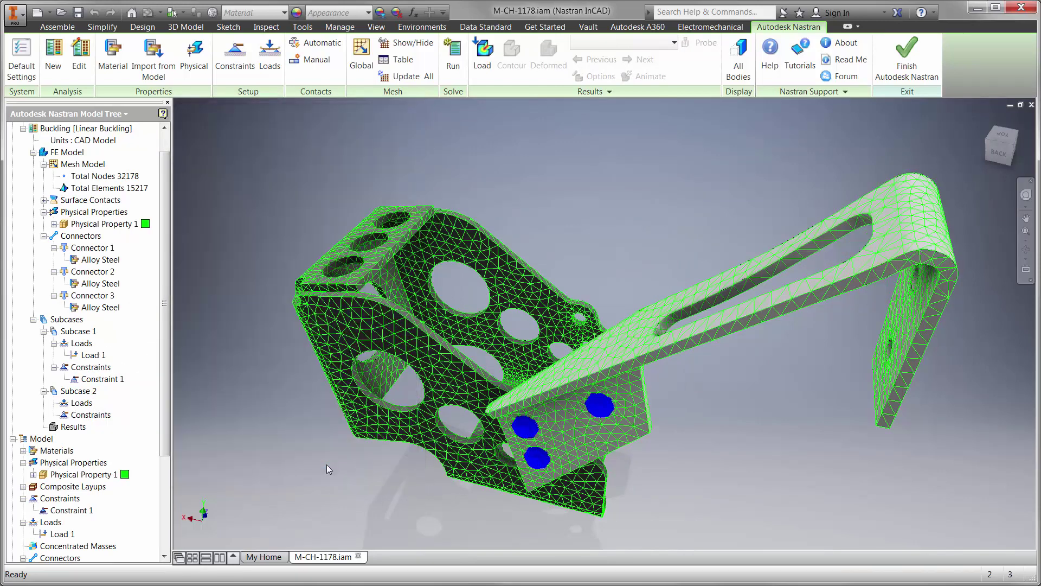
drag(94, 360, 79, 390)
click(452, 58)
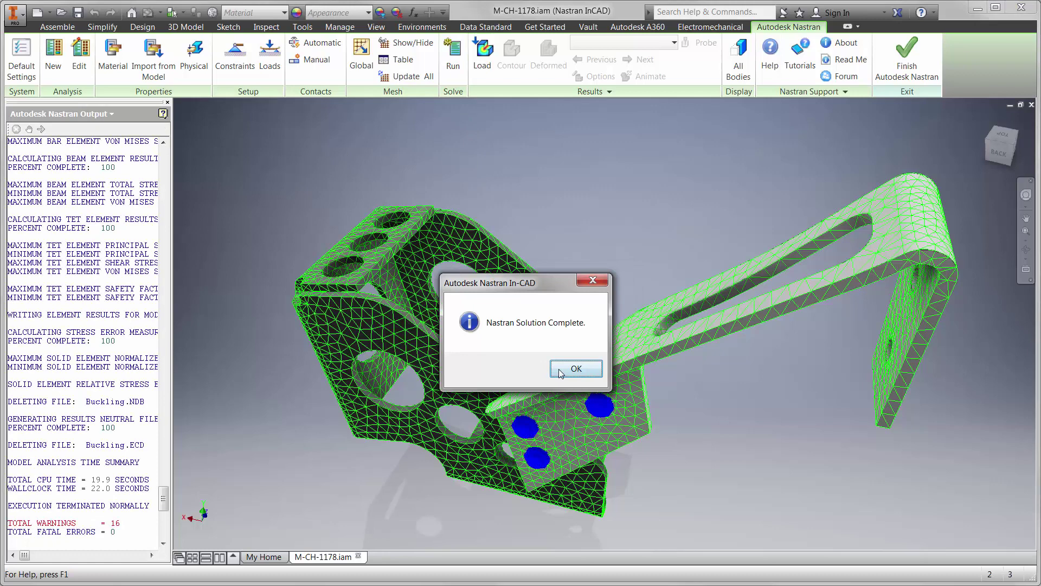
click(560, 372)
Set the results plot to show buckling MODE 1
right_click(78, 456)
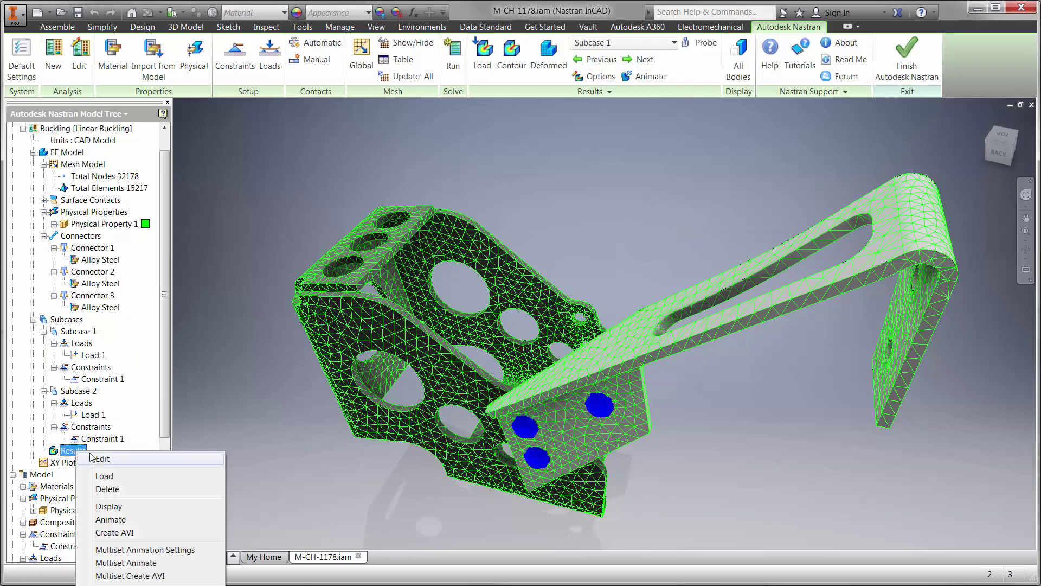
click(94, 461)
click(272, 142)
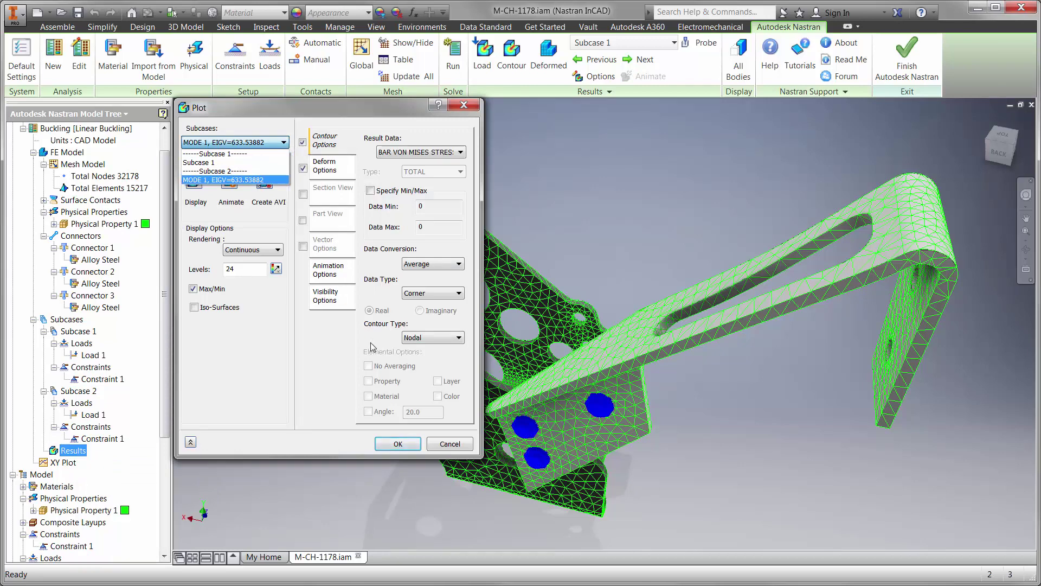
click(400, 444)
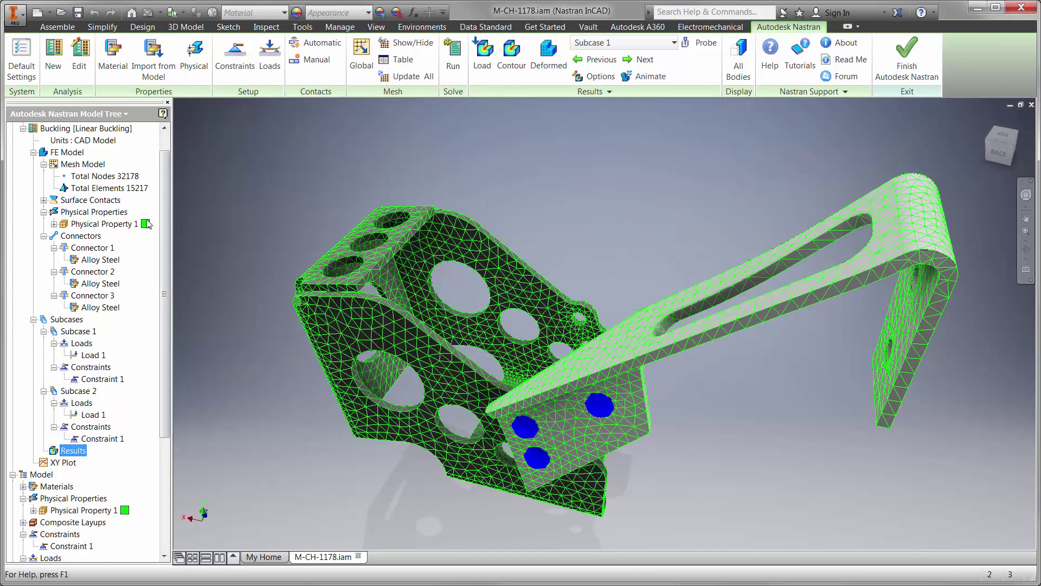
right_click(98, 130)
Switch the Buckling analysis type to Nonlinear Buckling and check Load 1's magnitude
click(122, 155)
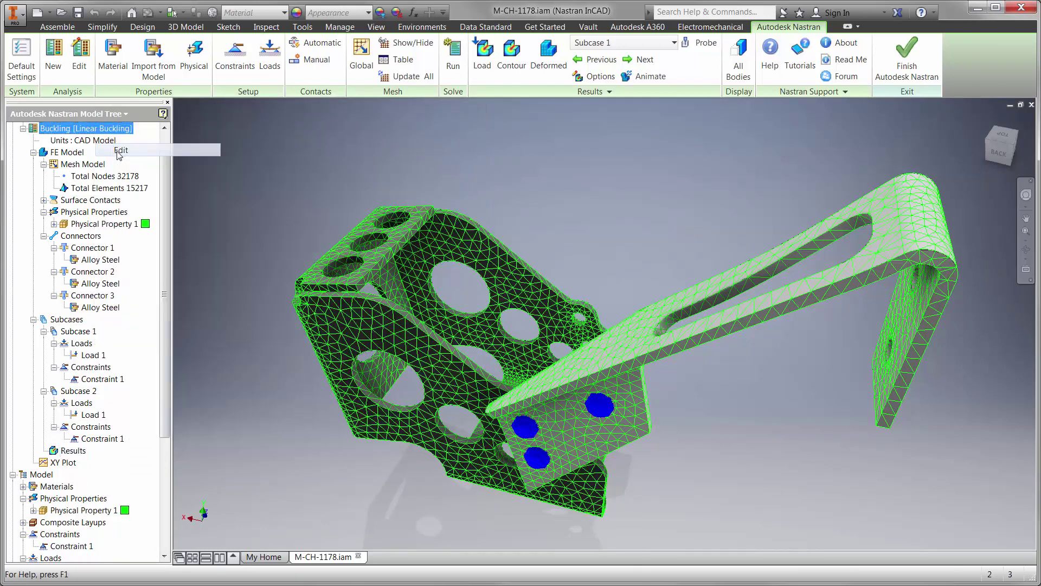
click(534, 178)
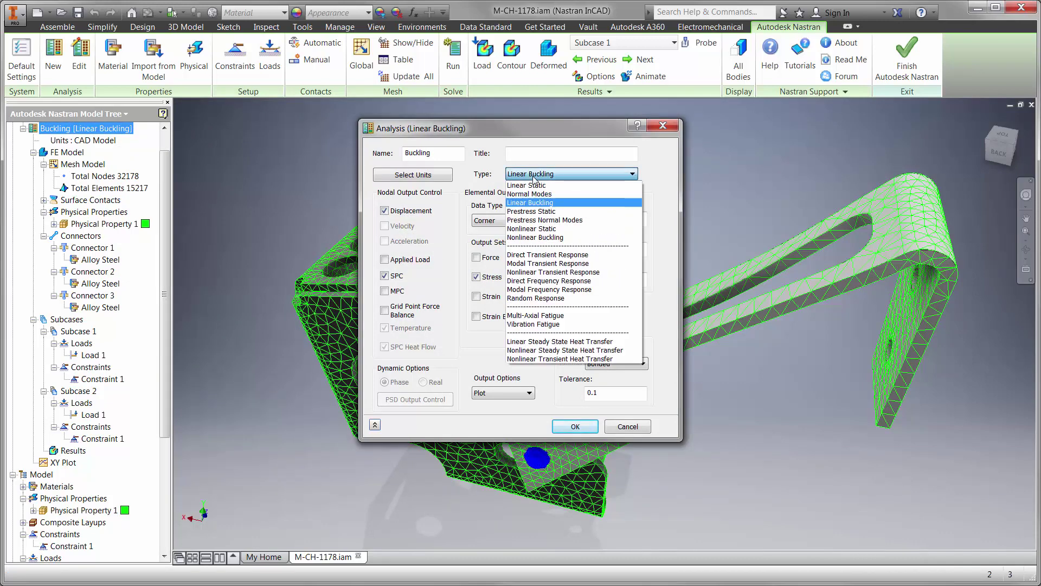
click(537, 236)
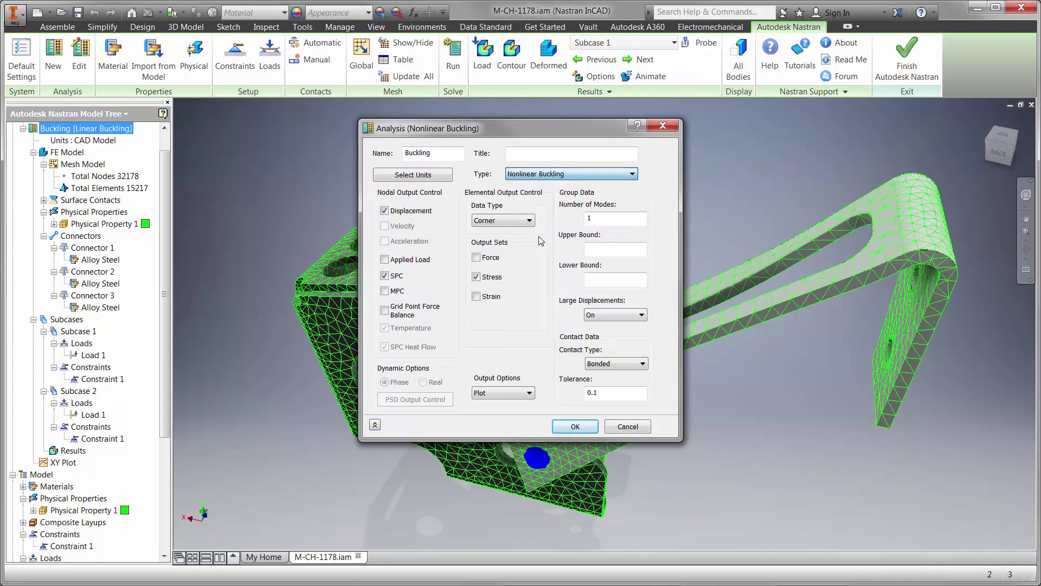
click(576, 426)
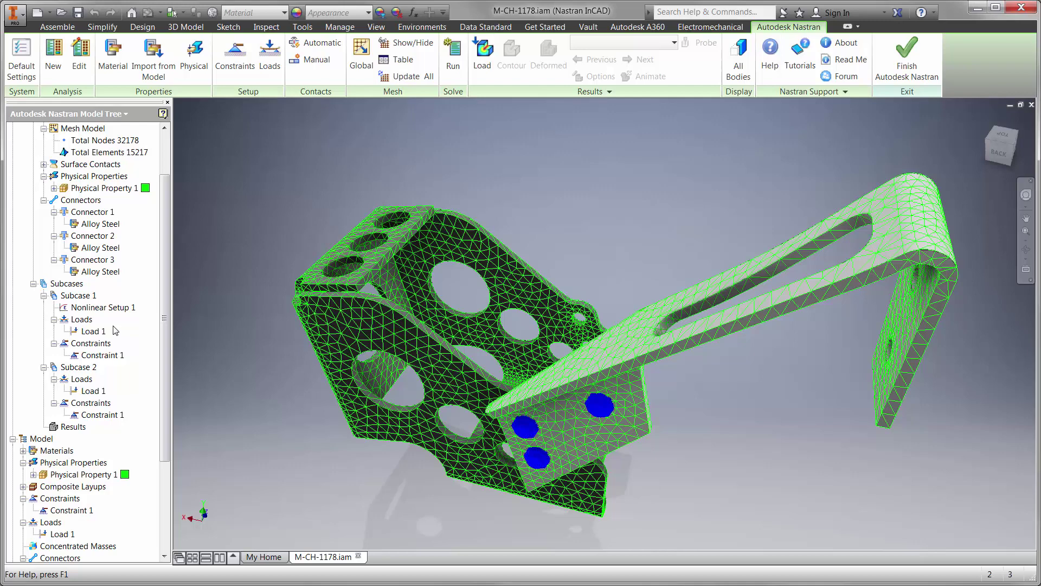
right_click(91, 332)
click(108, 346)
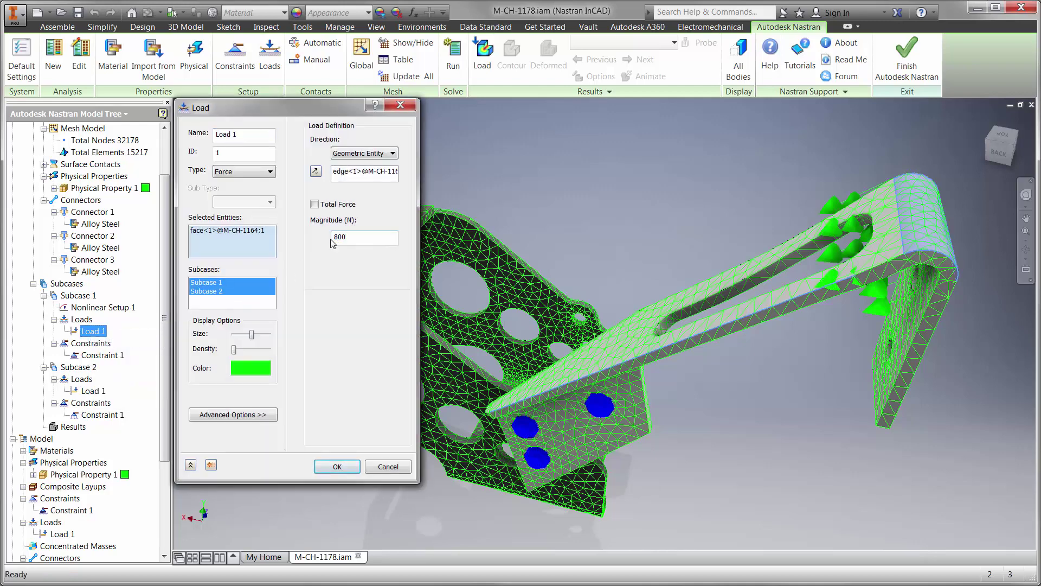
click(320, 466)
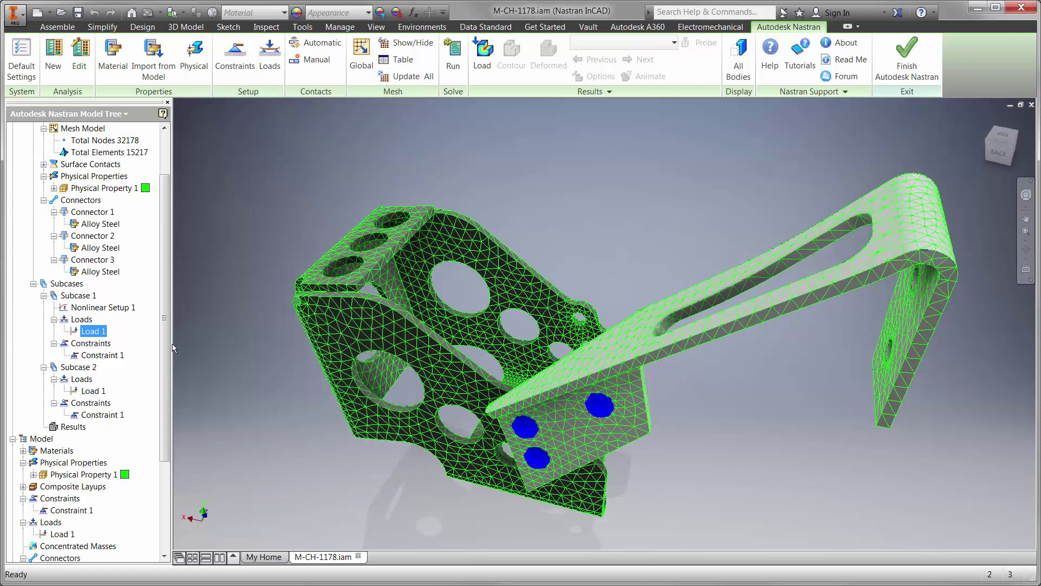
Turn Intermediate Output on in Nonlinear Setup 1 and run the nonlinear buckling solve
right_click(123, 308)
click(132, 315)
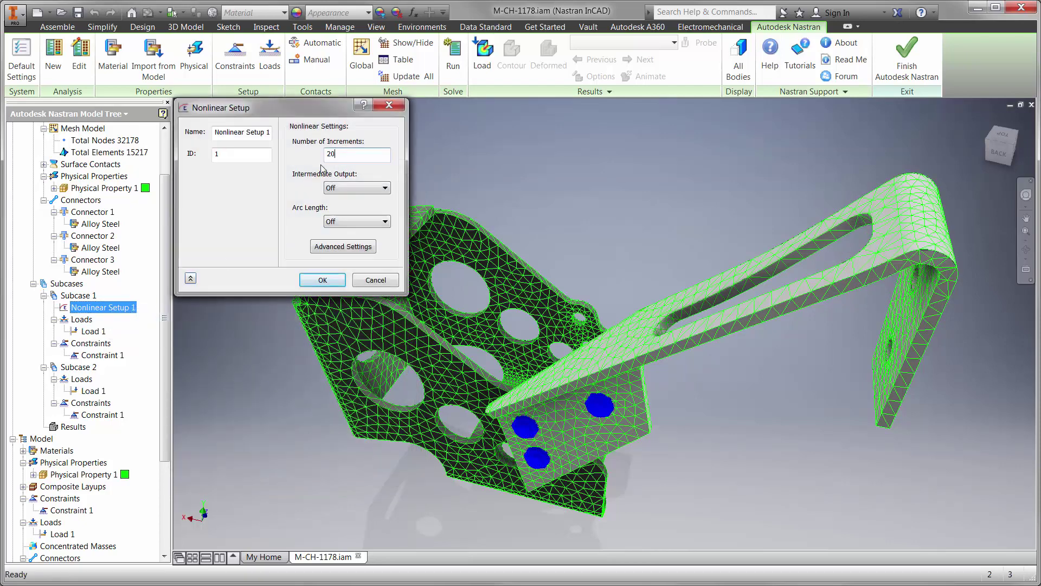
click(332, 188)
click(350, 209)
click(315, 281)
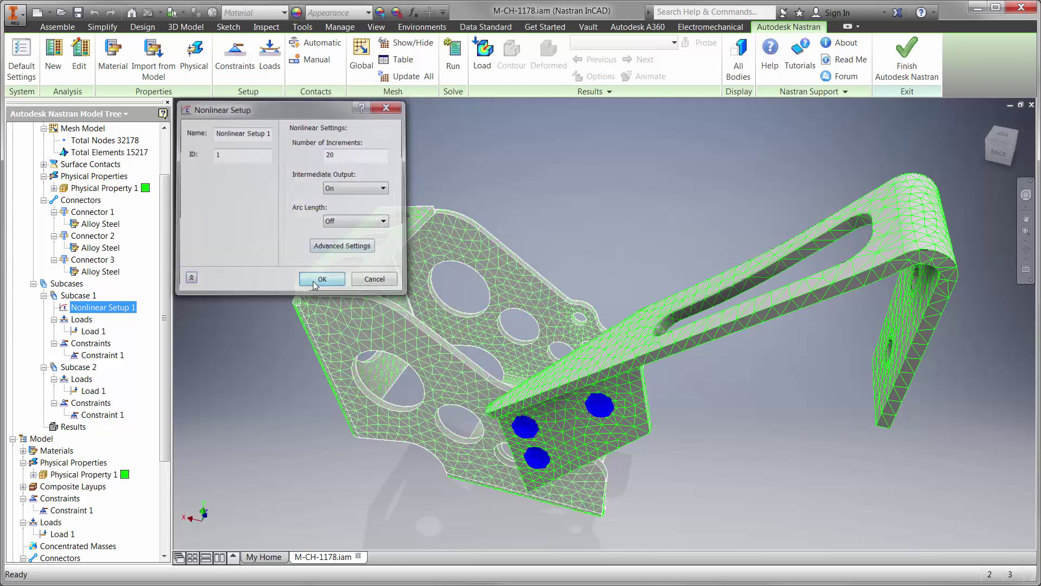
click(455, 59)
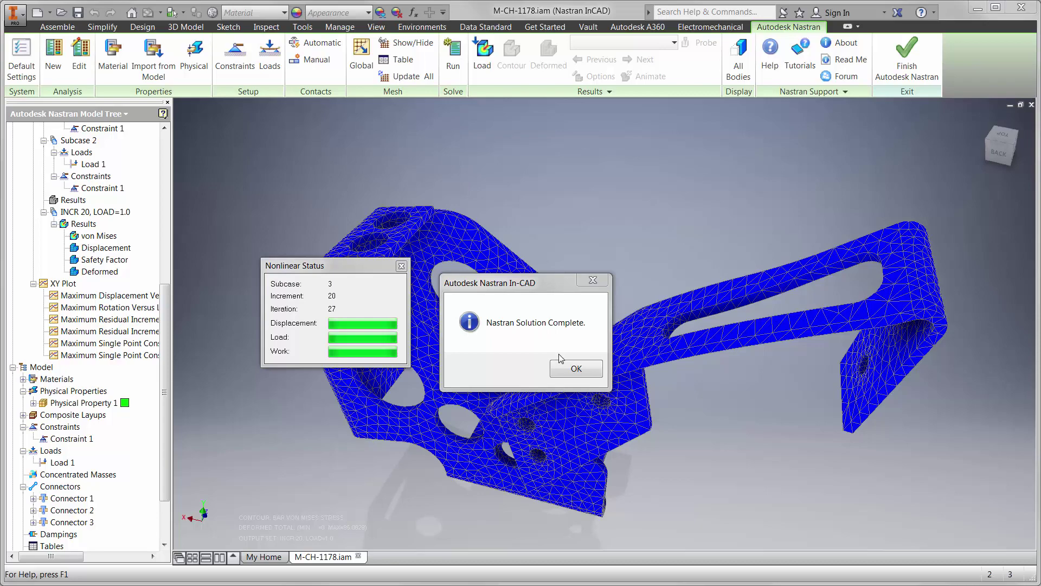
Dismiss Solution Complete, then review and close the Maximum Displacement Versus Load plot
click(561, 368)
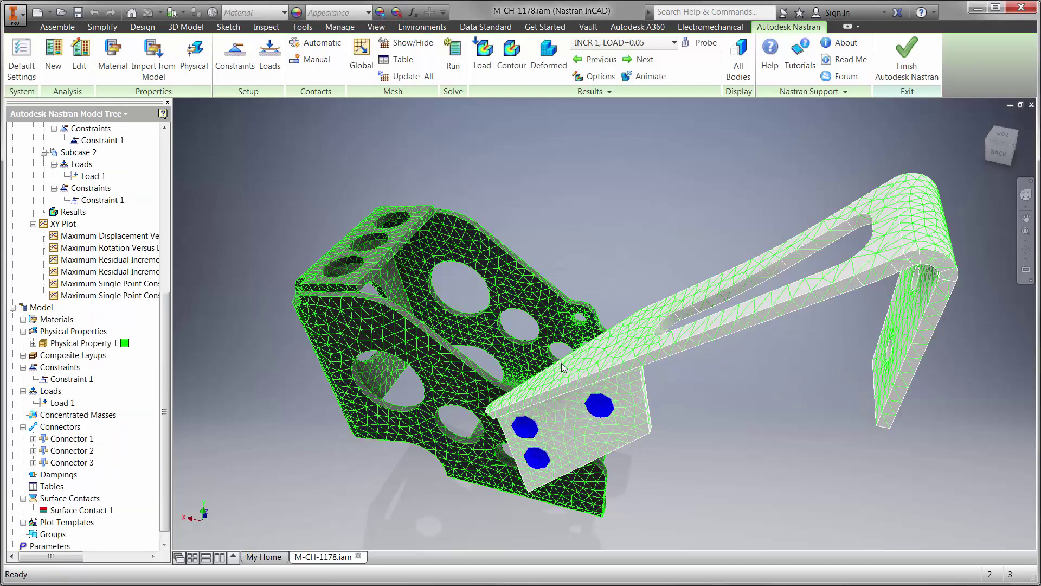
double_click(106, 236)
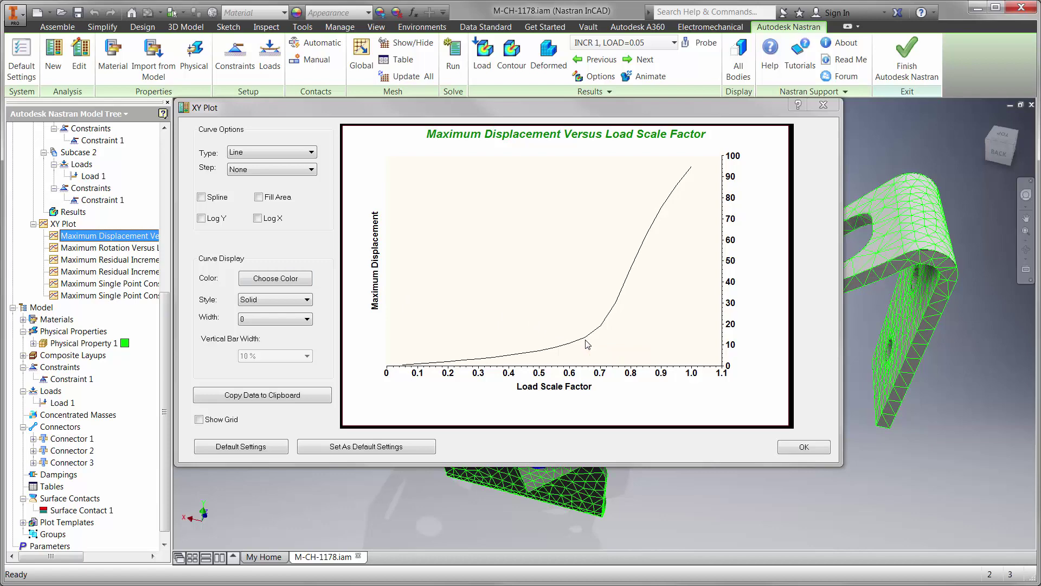
click(798, 448)
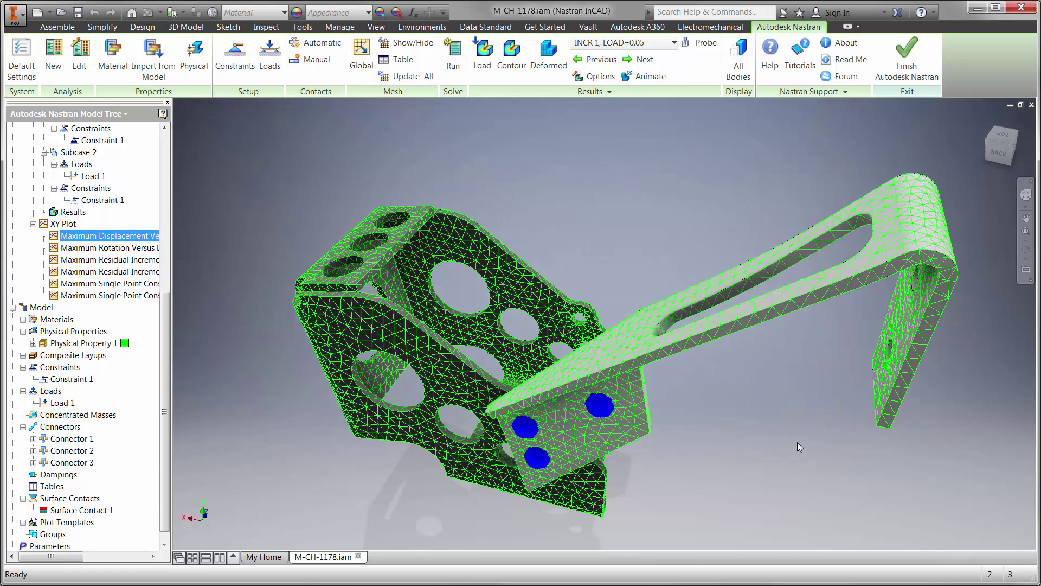
Animate the incremental displacement through INCR 20 at actual 1.0 deformation scale
right_click(82, 214)
click(155, 307)
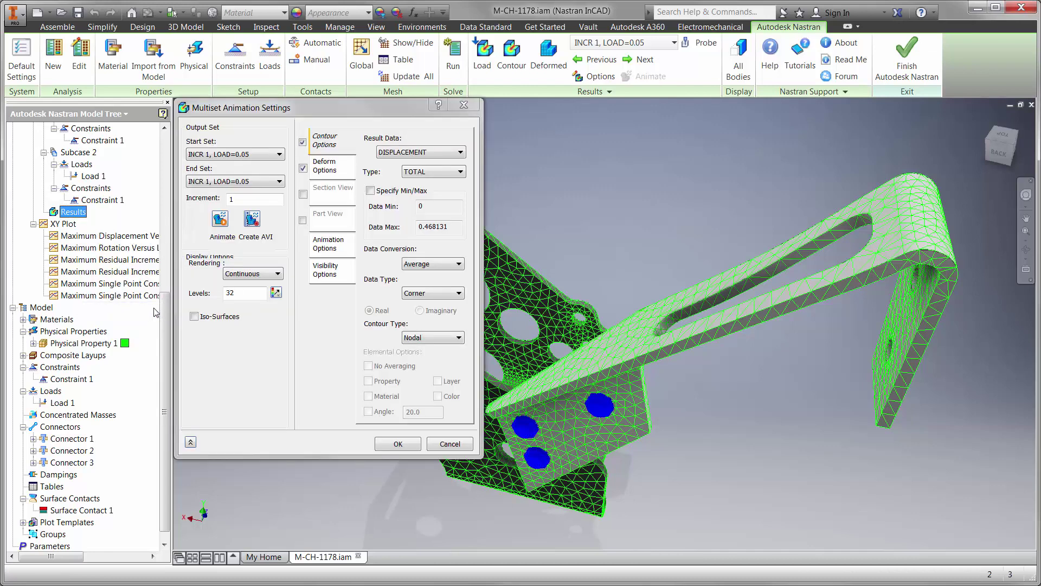
click(322, 173)
click(431, 205)
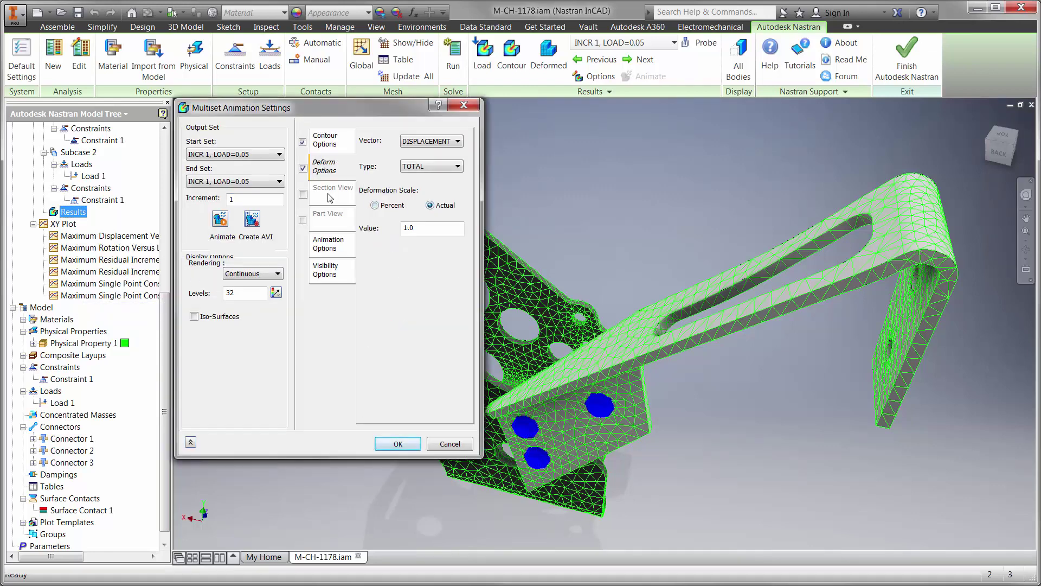
click(280, 181)
click(205, 366)
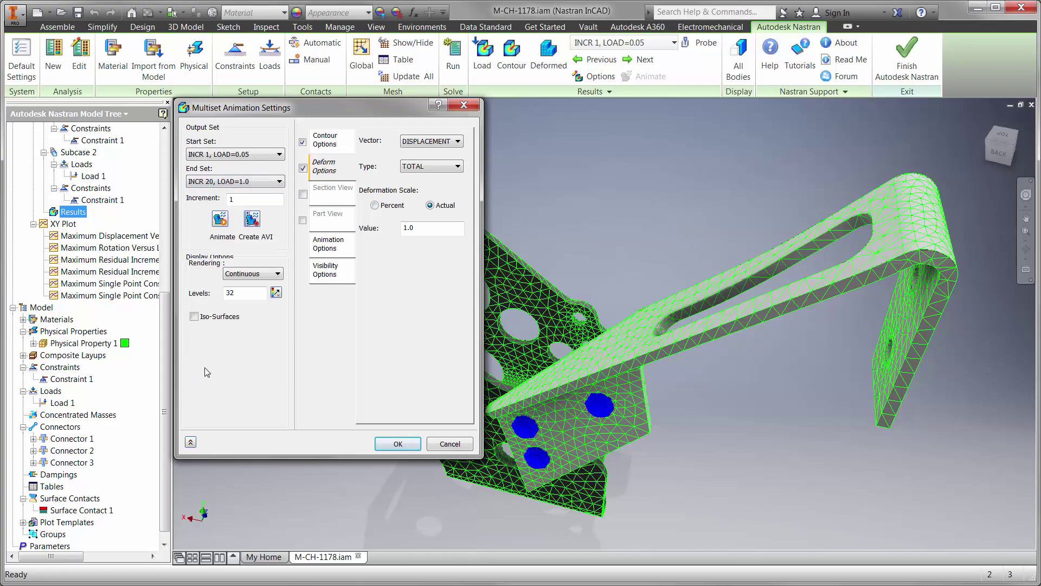
click(221, 219)
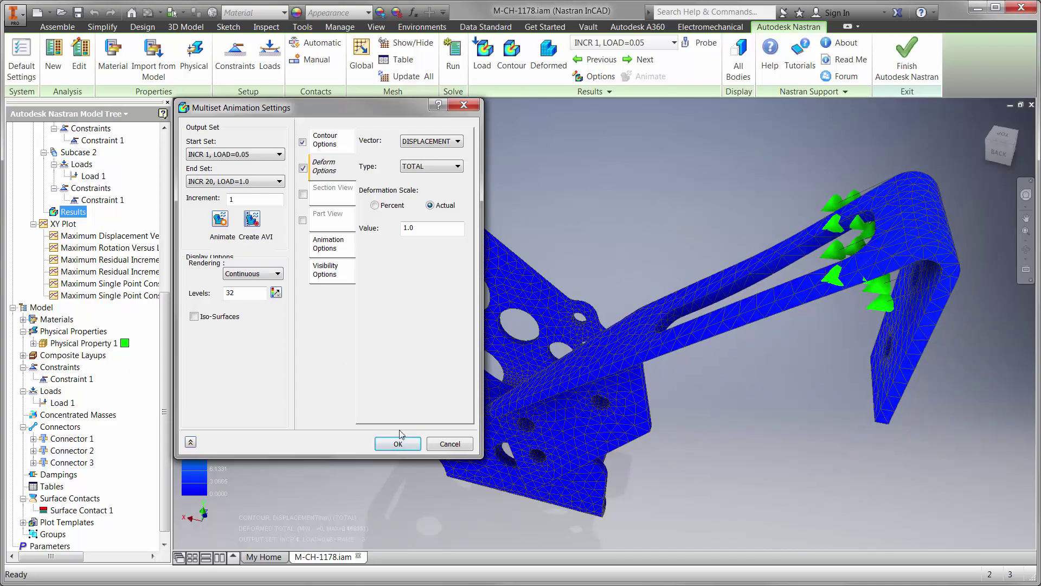
click(450, 444)
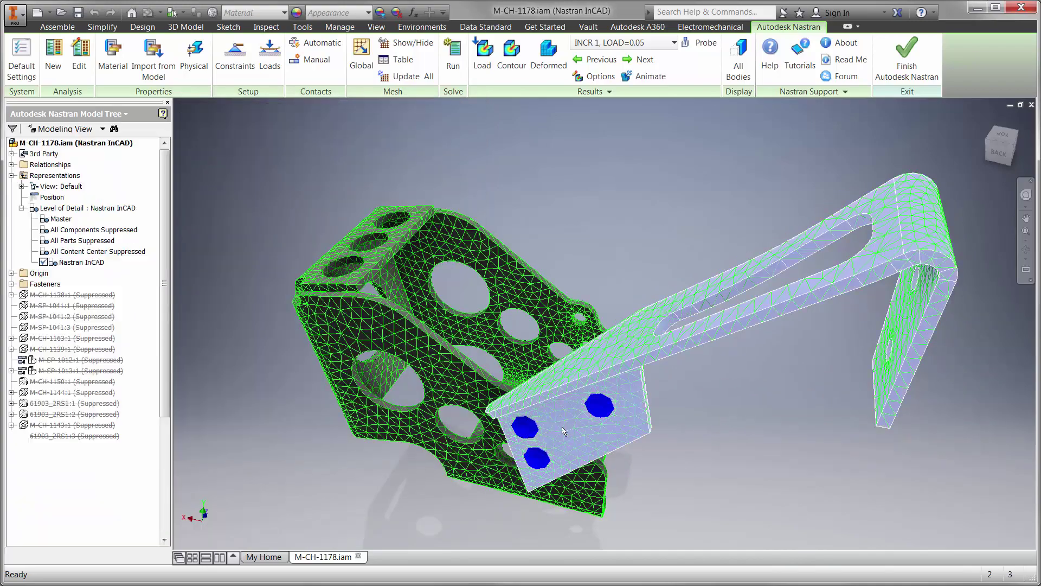
Start a sketch on the clutch rest plate face with its lower edge projected
double_click(562, 431)
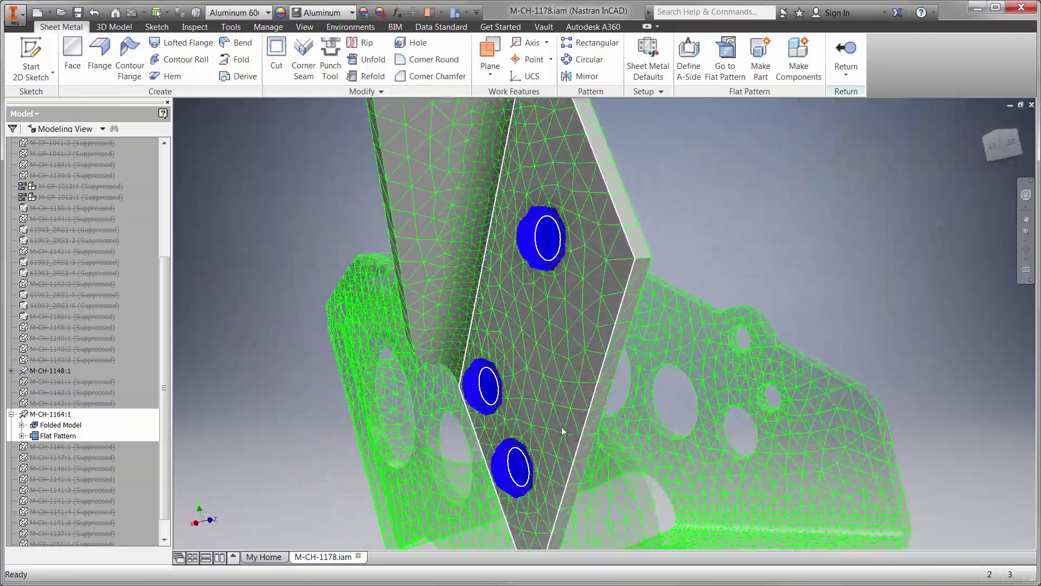
key(s)
click(586, 399)
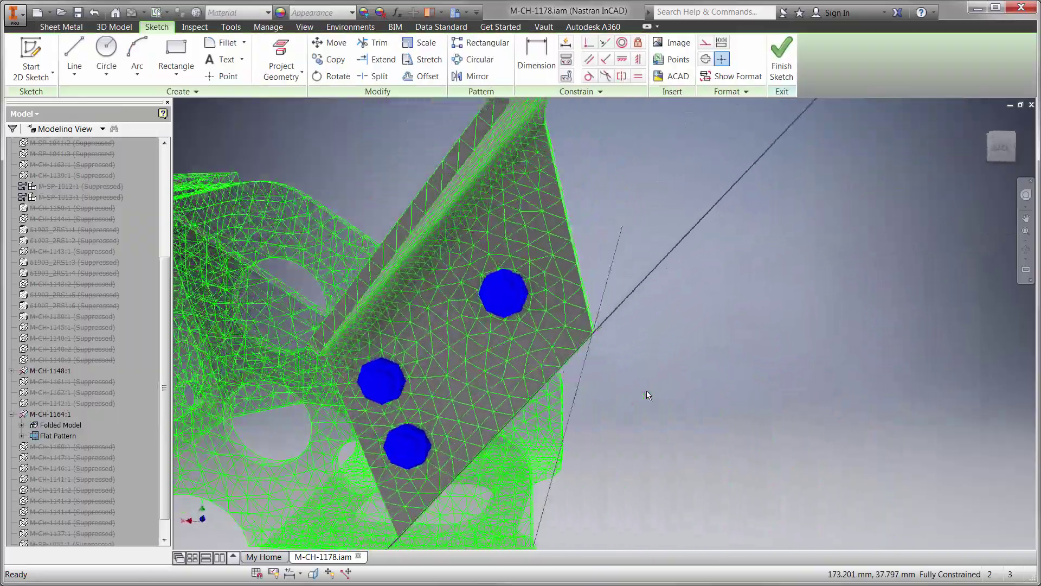
key(p)
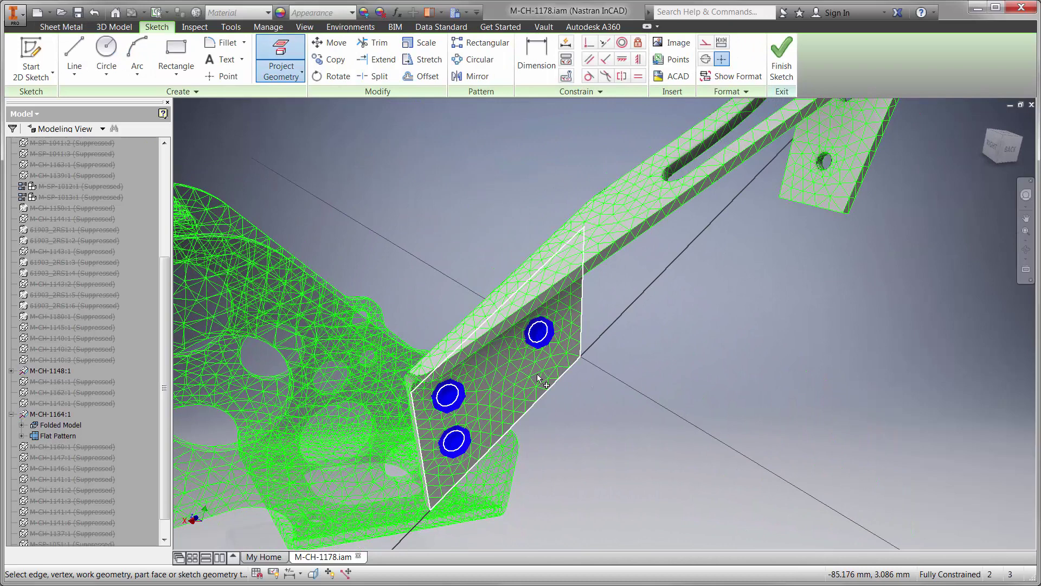
click(539, 378)
Draw the two flange outline lines from the plate's lower edge
right_click(757, 241)
click(755, 203)
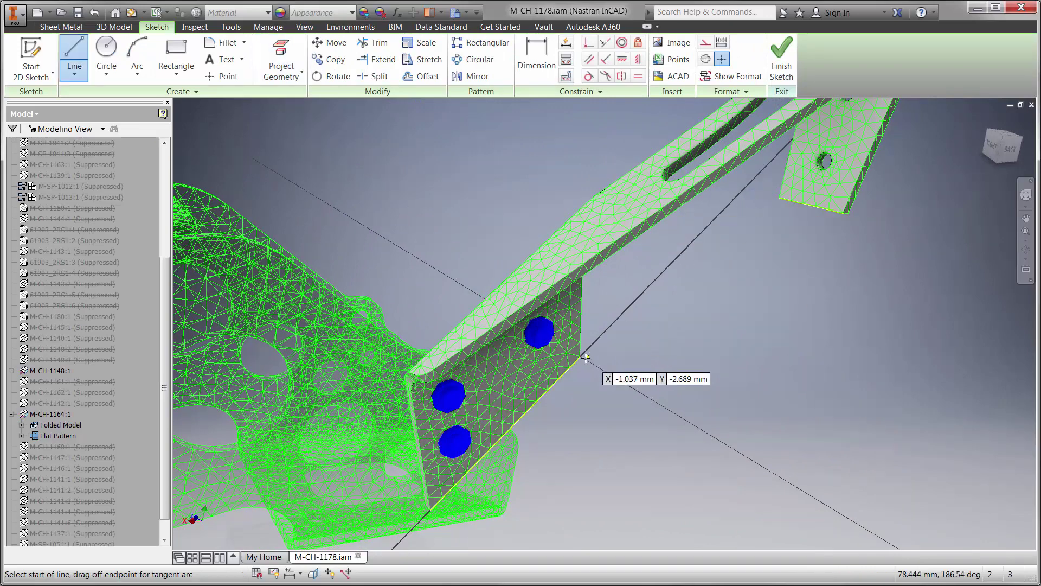
click(581, 359)
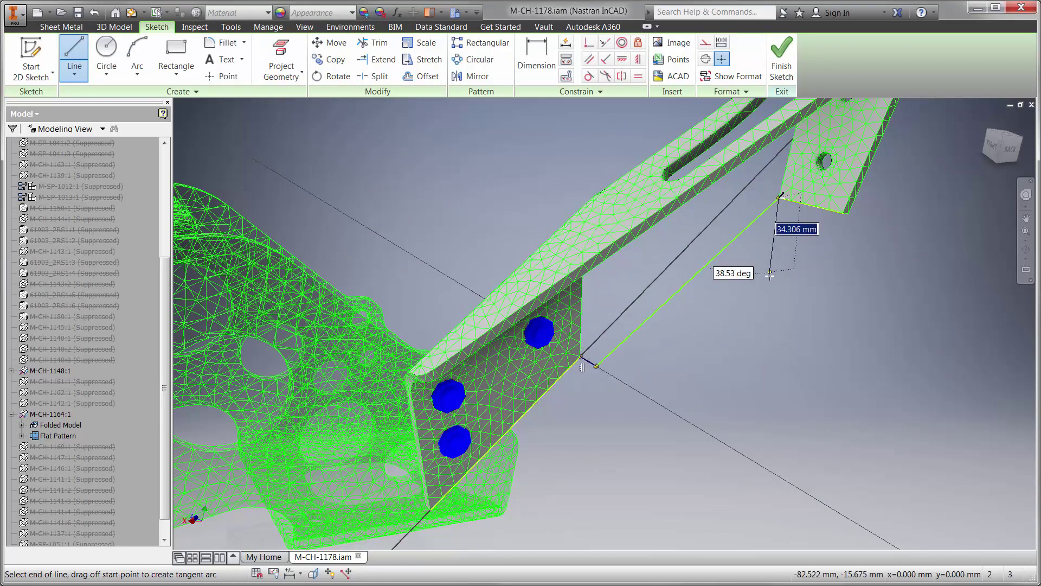
click(780, 198)
right_click(782, 215)
click(700, 335)
click(429, 510)
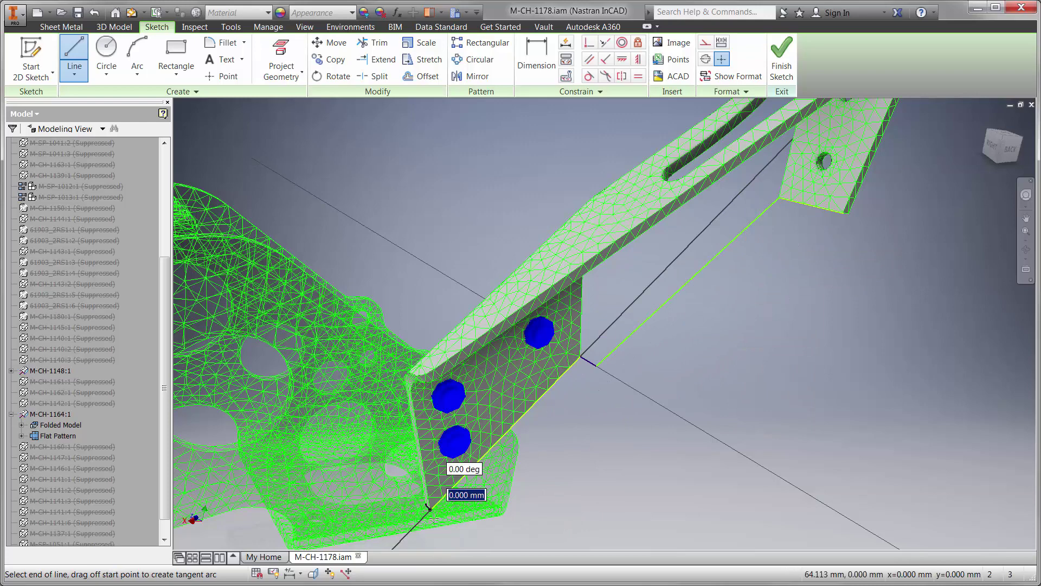
click(843, 214)
Dimension the flange width to 10 mm, finish the sketch and create the Face
right_click(767, 256)
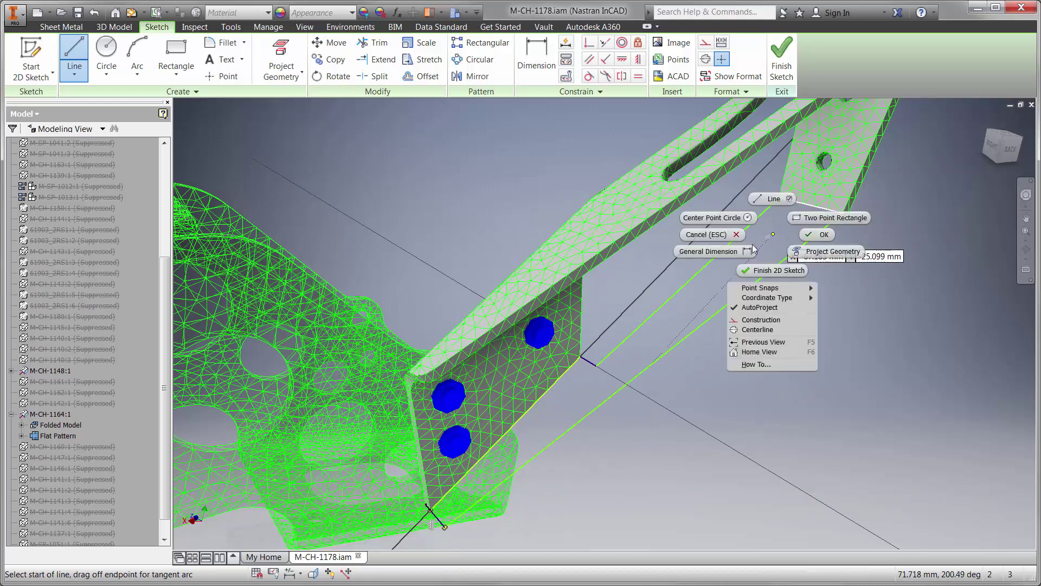
click(658, 256)
click(609, 348)
key(Escape)
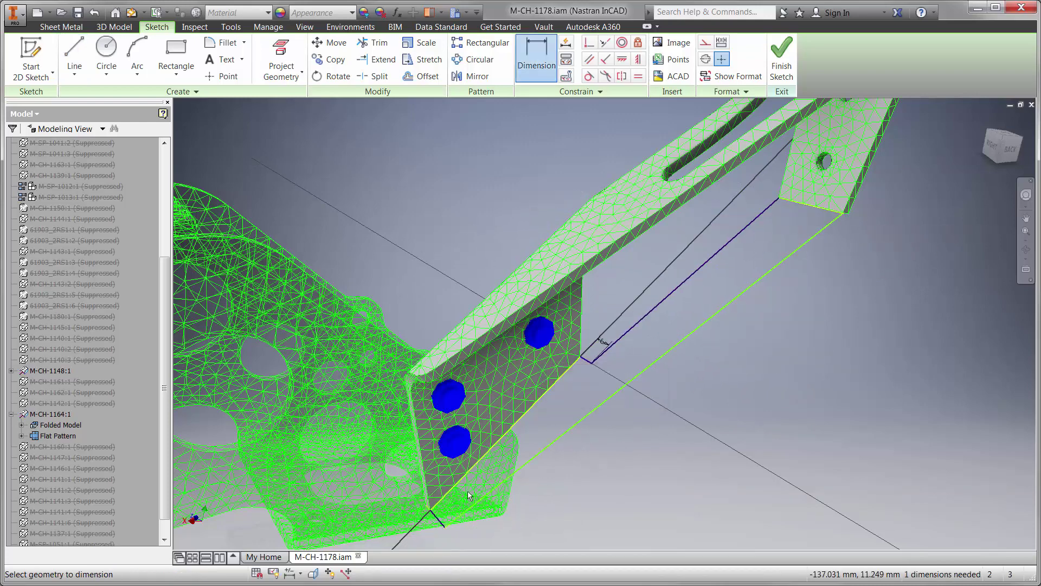
click(431, 520)
key(Return)
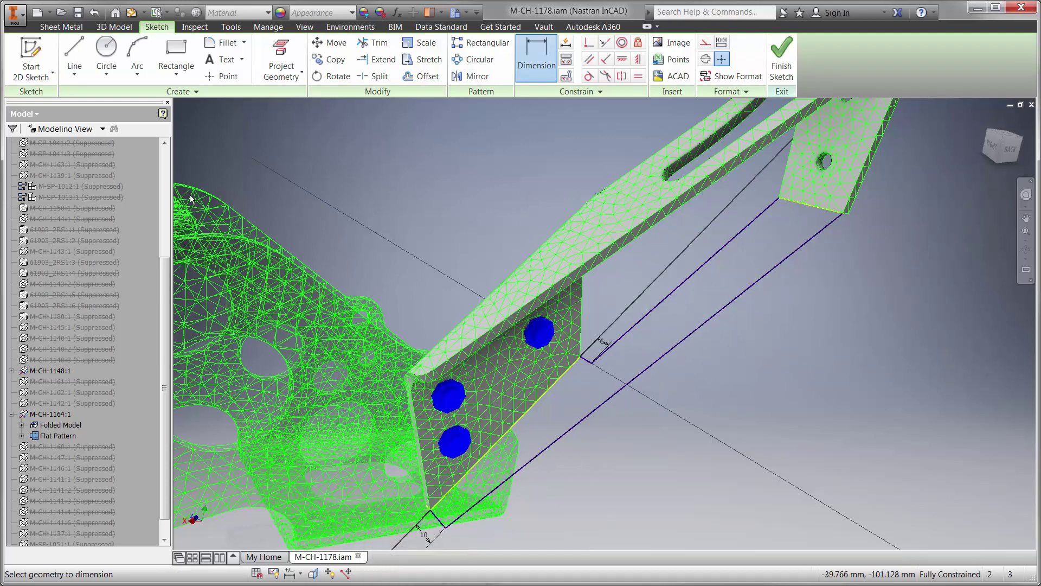
click(61, 26)
click(72, 58)
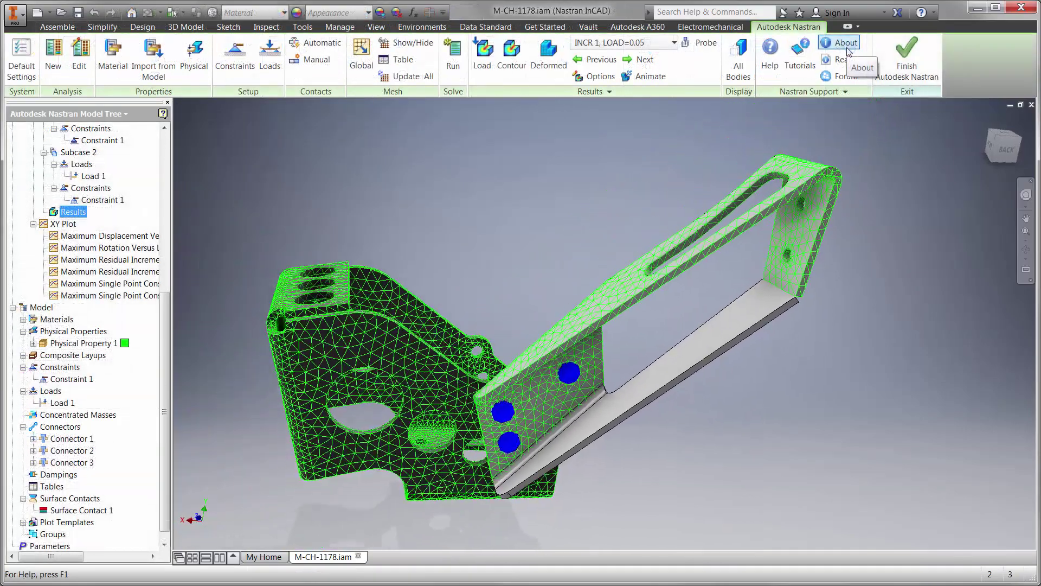
Update the mesh, rerun the nonlinear buckling solve, and review the new displacement-versus-load curve
click(406, 76)
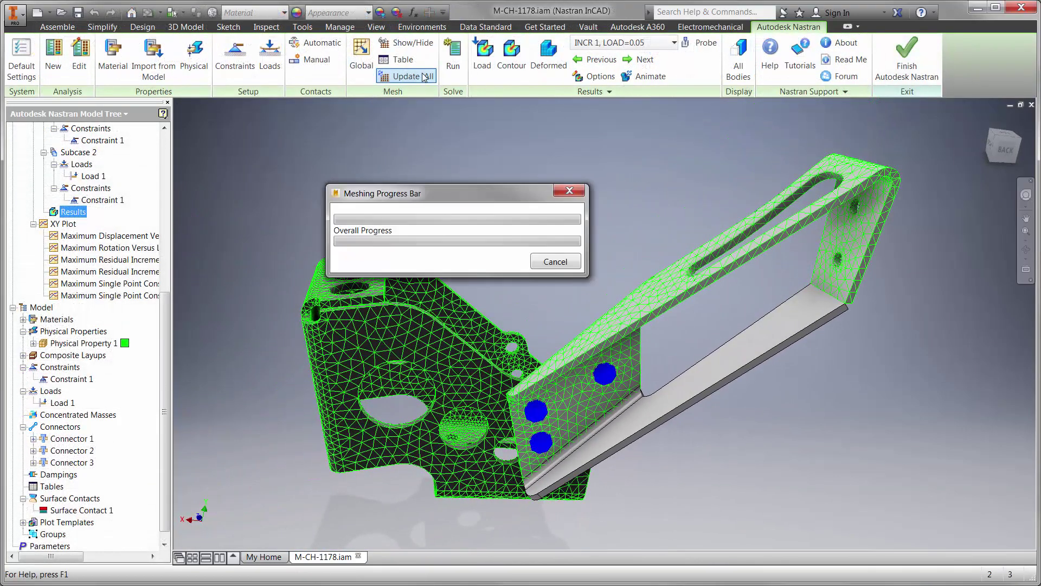
click(453, 65)
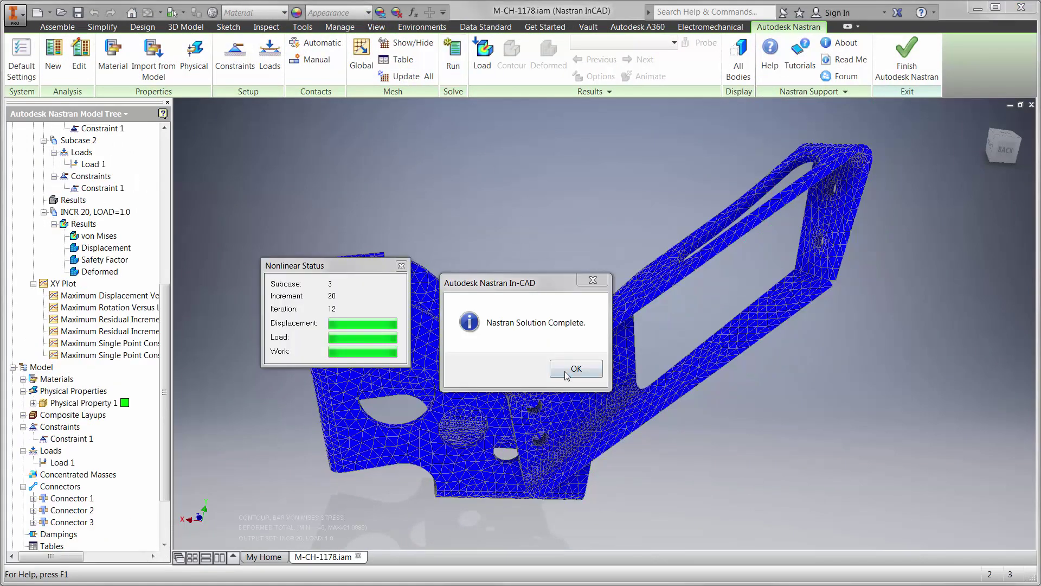
click(567, 372)
double_click(148, 236)
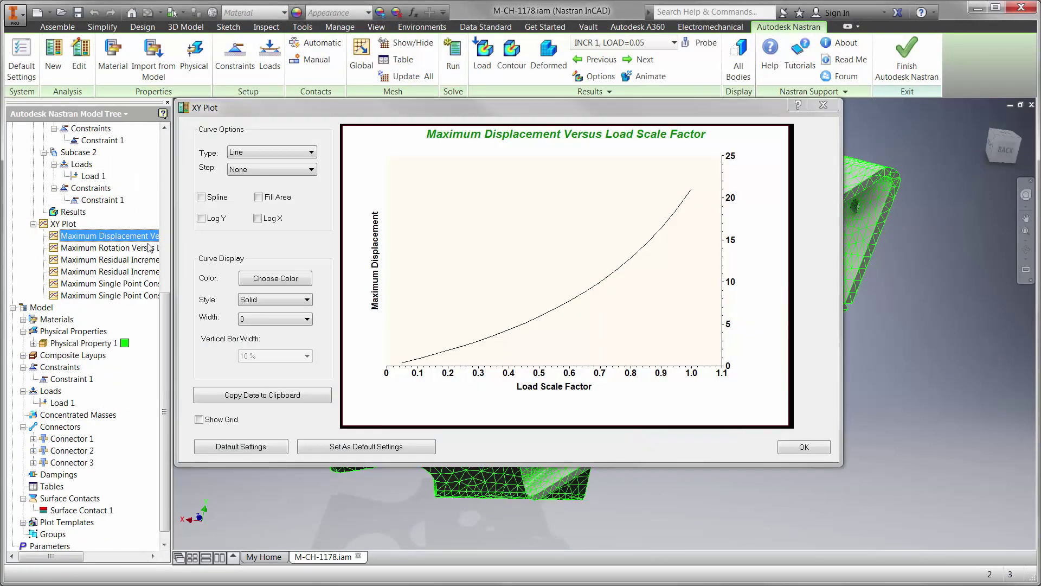
click(786, 446)
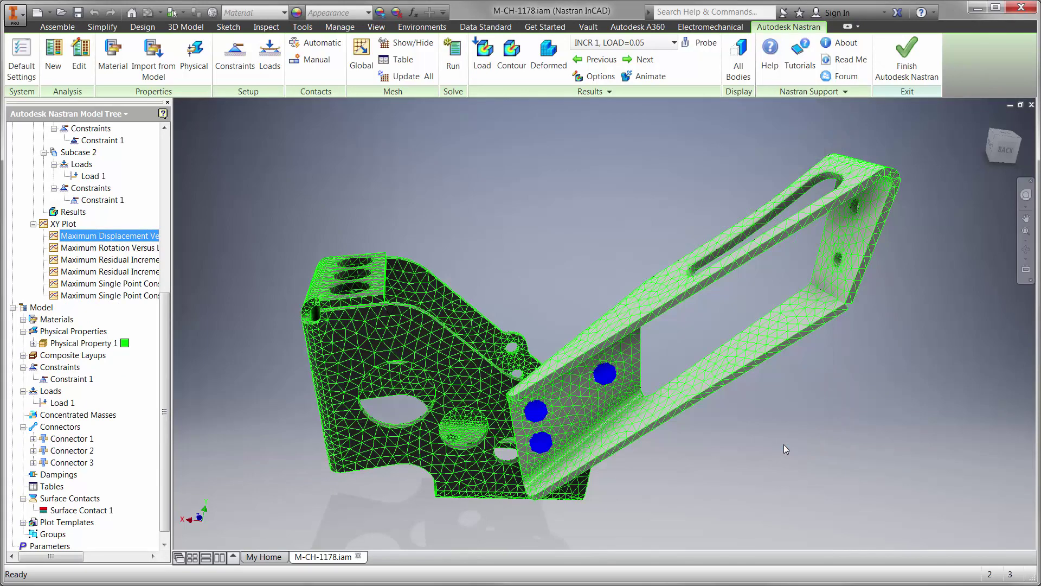
right_click(77, 212)
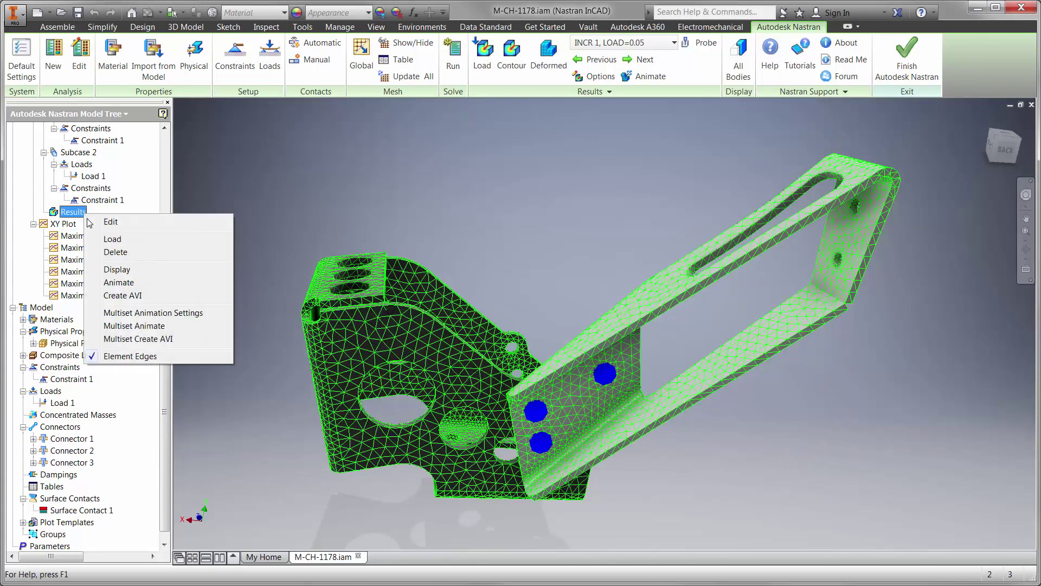
click(136, 313)
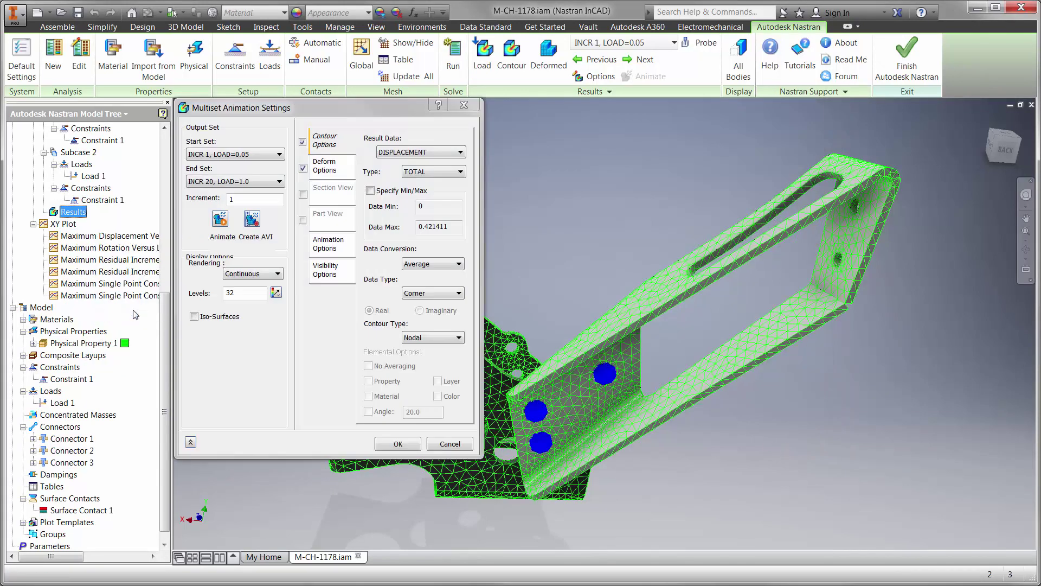
click(222, 220)
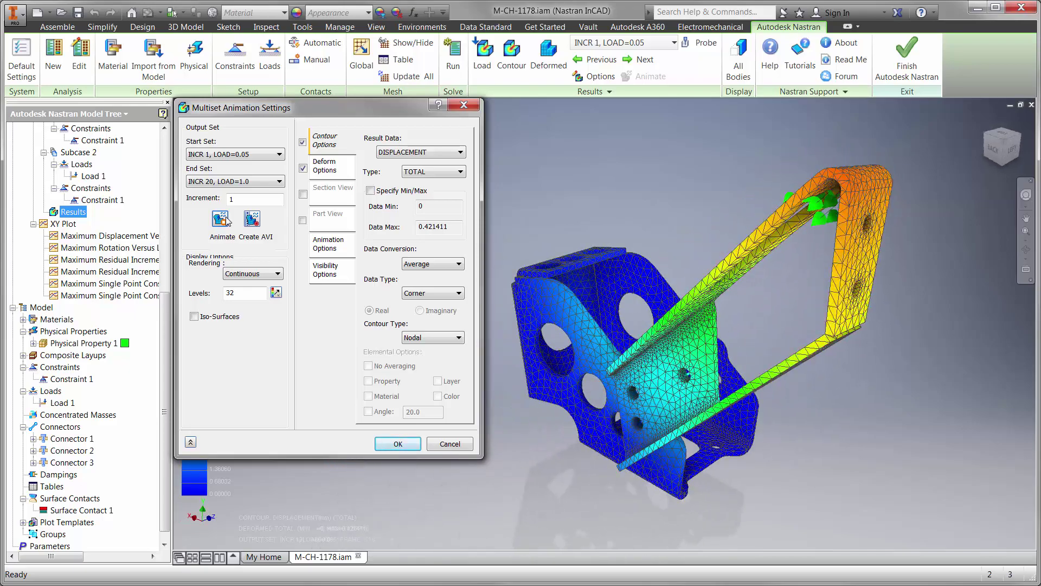
click(227, 220)
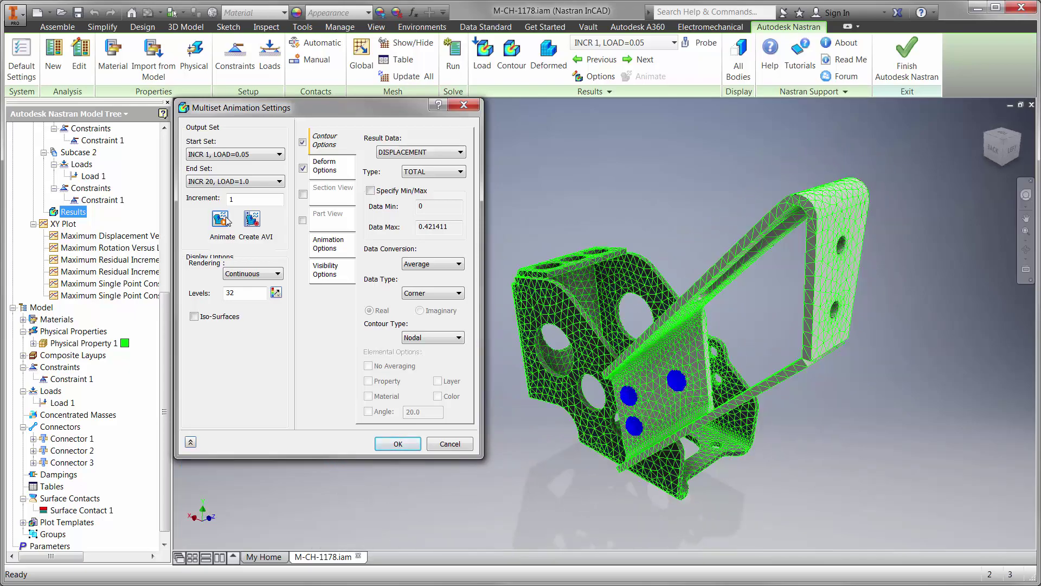
click(441, 445)
Plot Solid von Mises stress for INCR 20, LOAD=1.0, peaking near 801
right_click(75, 212)
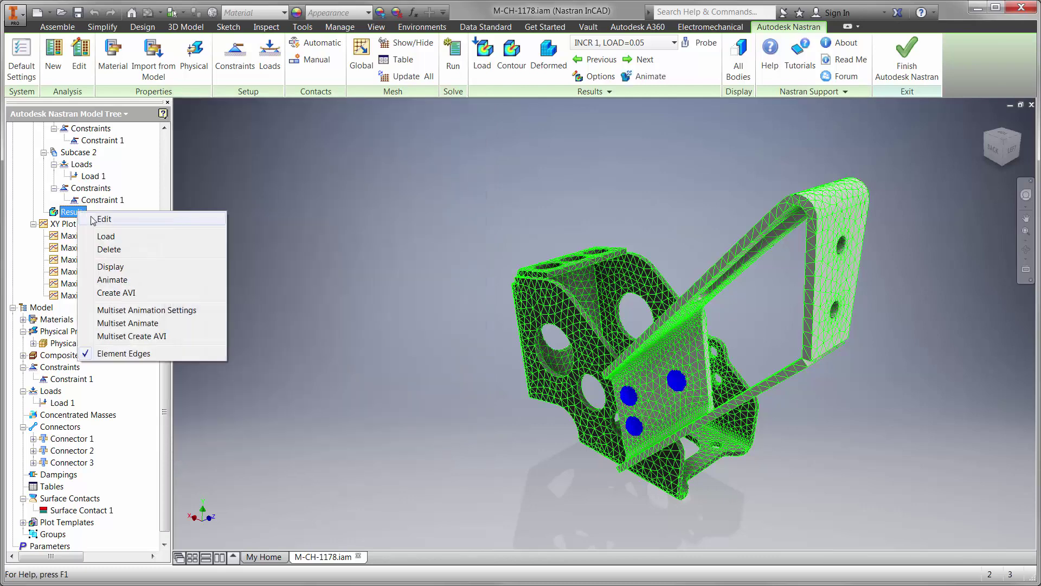
click(93, 220)
click(236, 143)
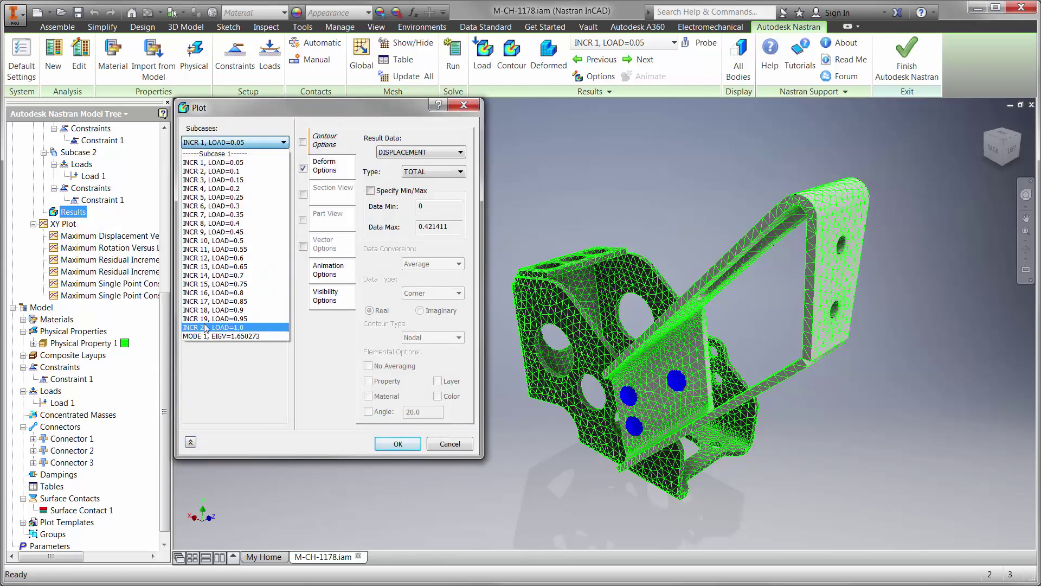
click(227, 328)
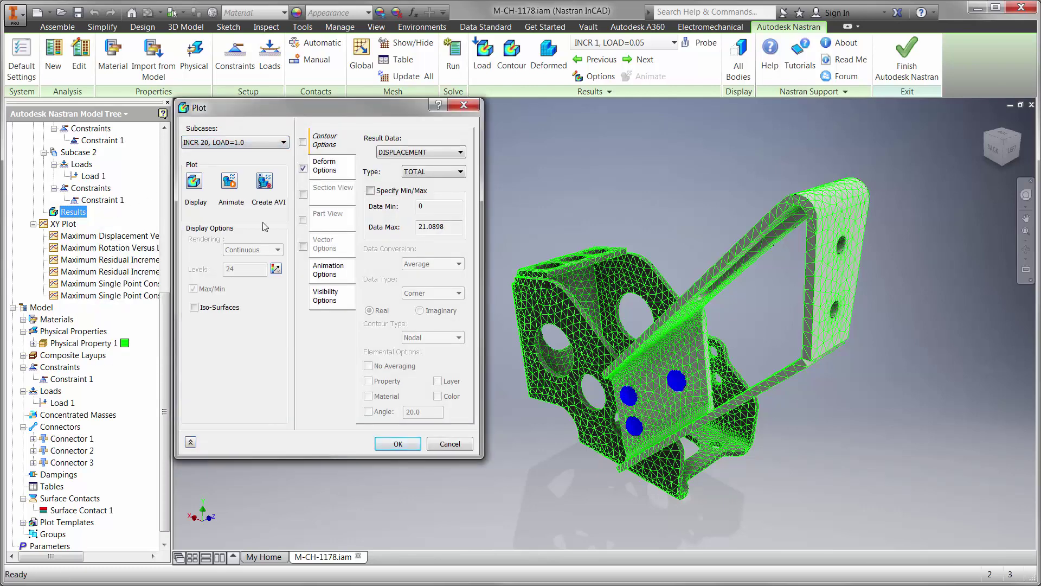
click(378, 152)
drag(521, 173, 521, 400)
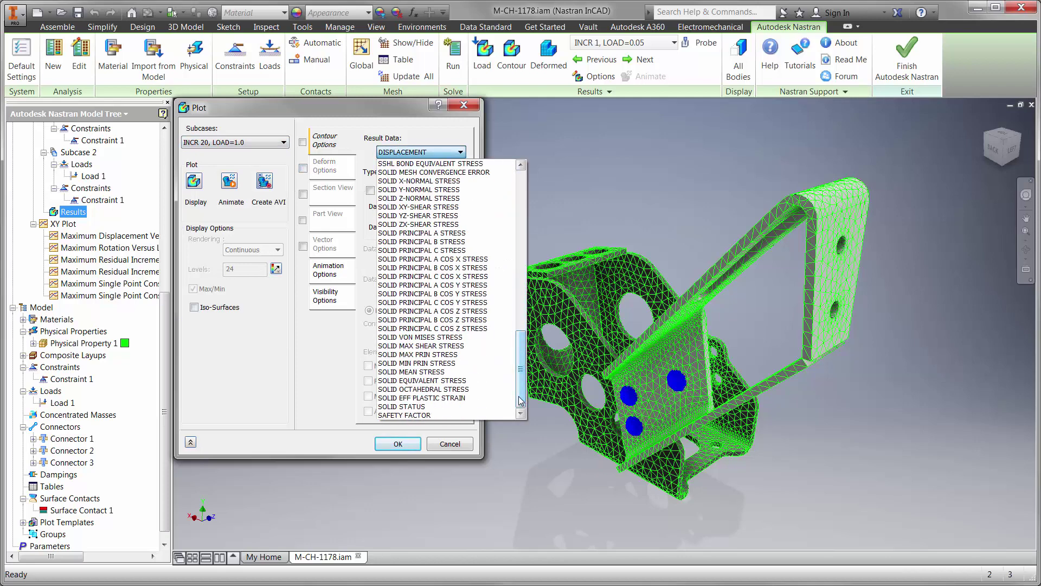
click(423, 337)
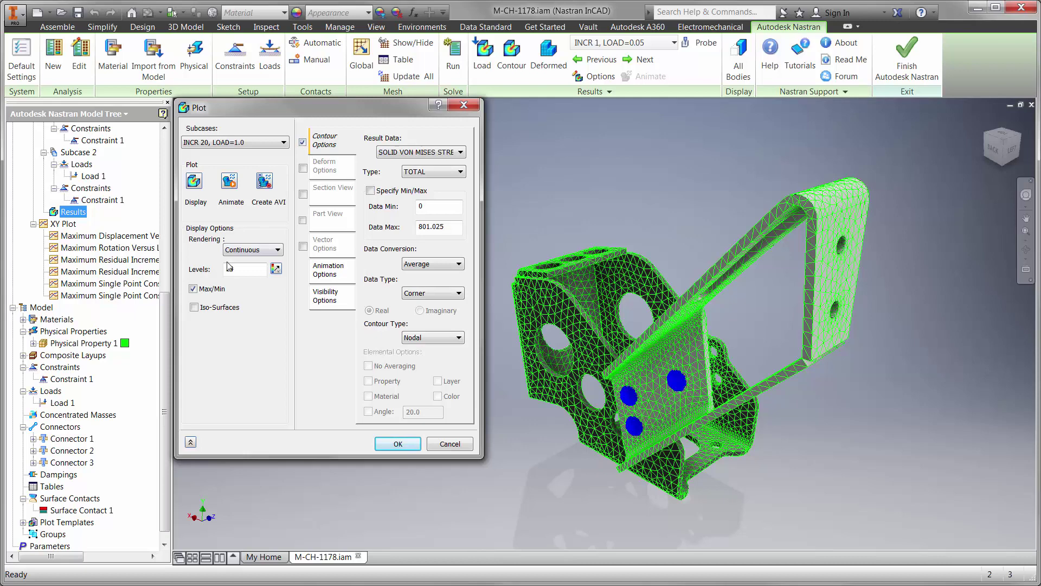
click(194, 189)
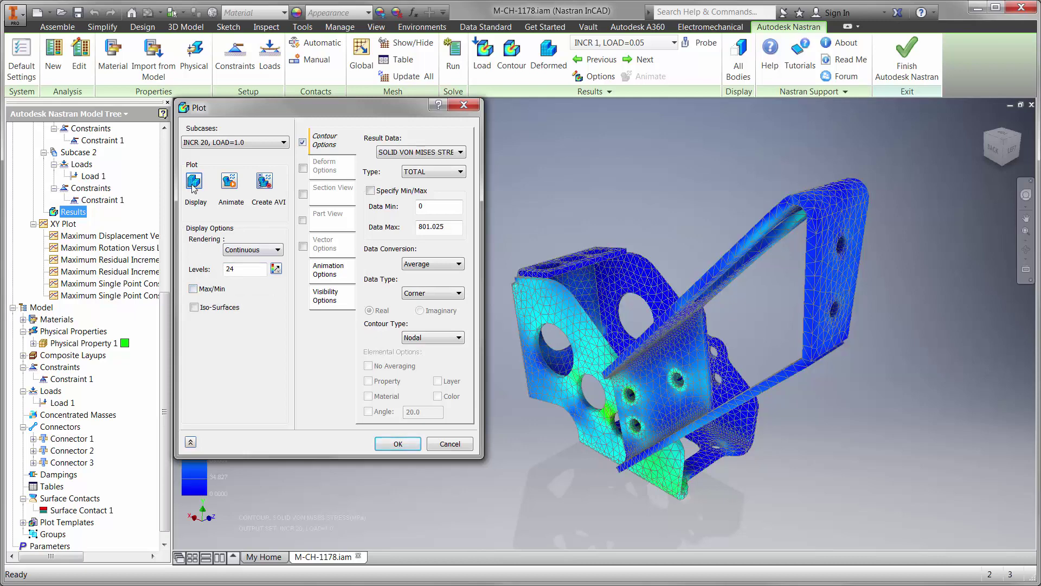
click(398, 444)
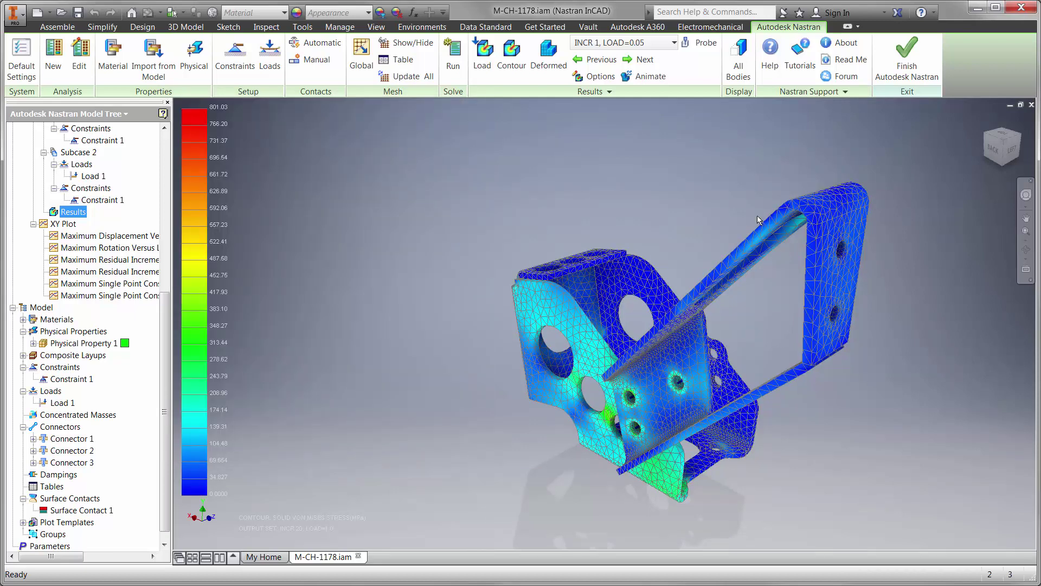
click(984, 120)
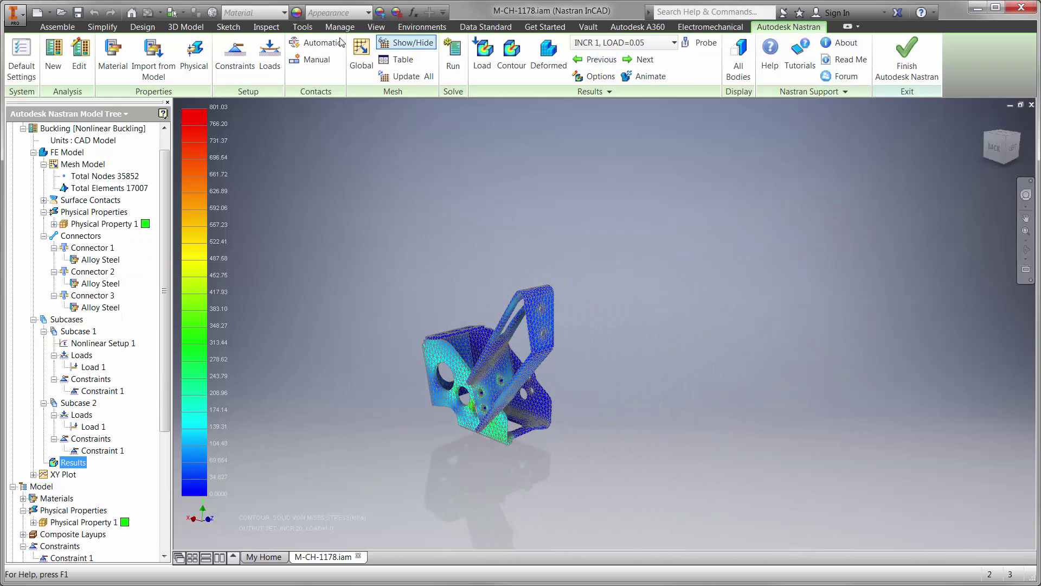
Show all pedal box bodies shaded around the stress-contoured clutch rest
click(174, 14)
click(202, 180)
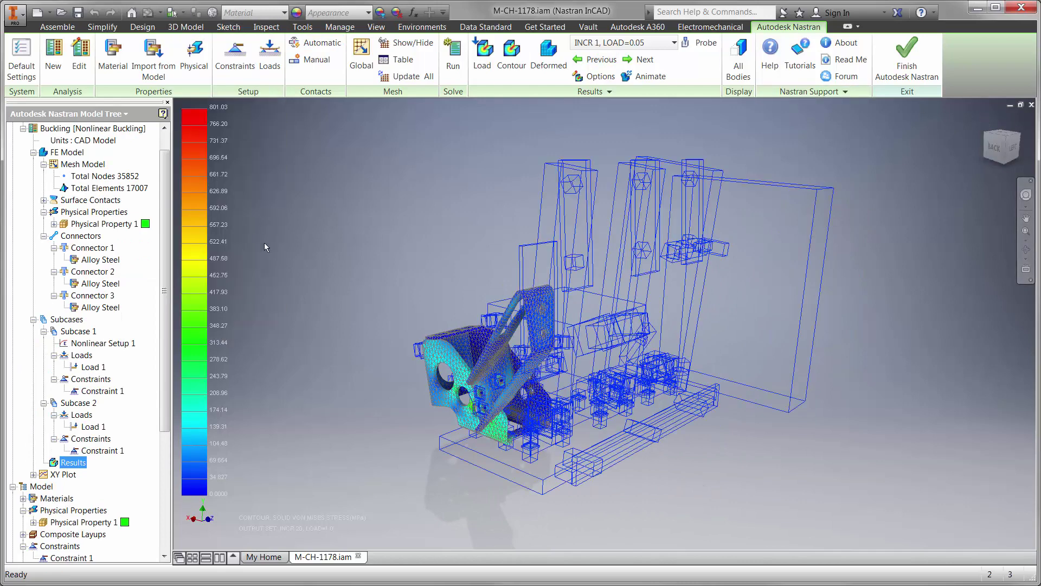
right_click(294, 275)
click(261, 486)
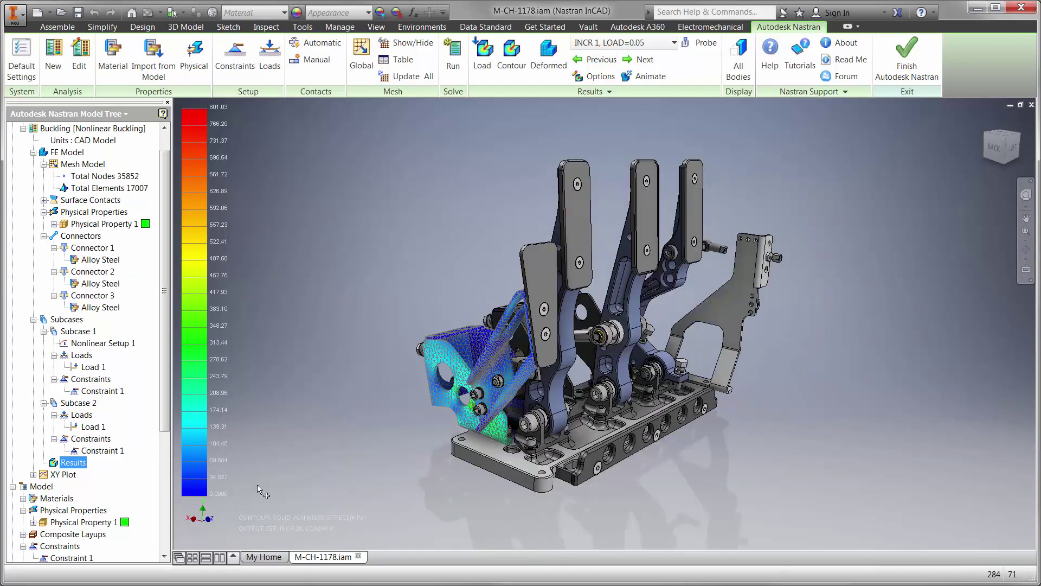